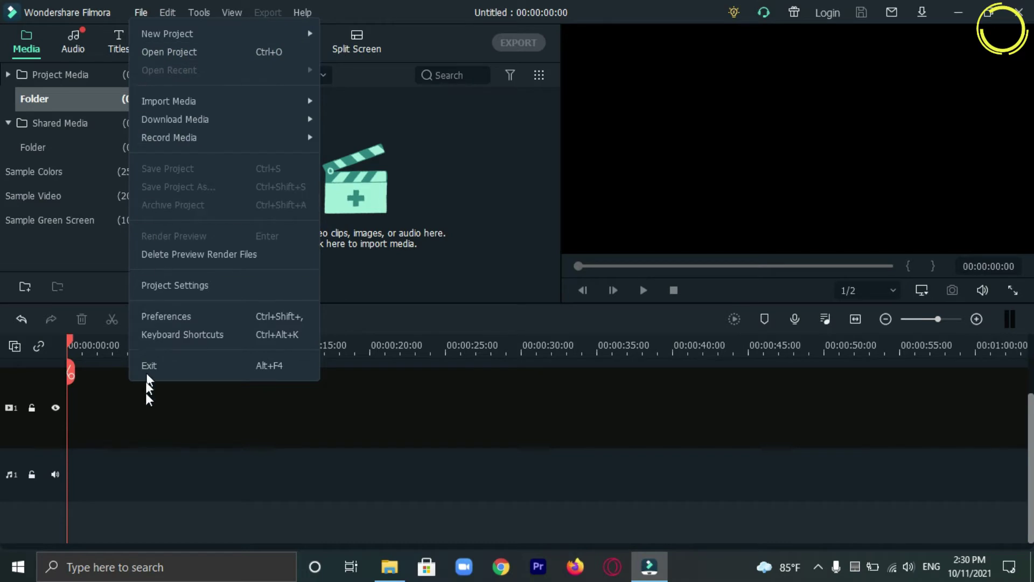
mouse_move(167, 12)
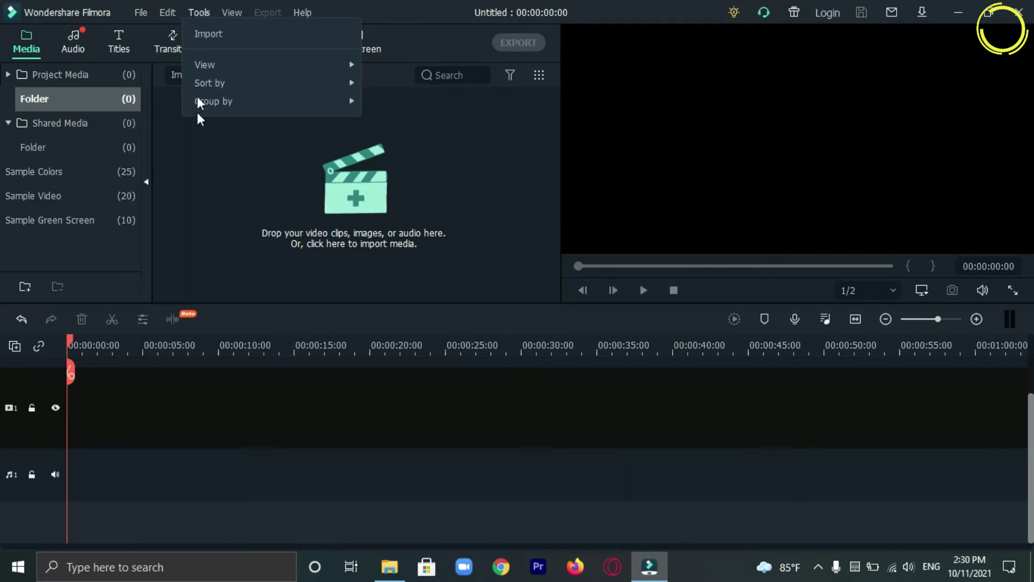
mouse_move(232, 12)
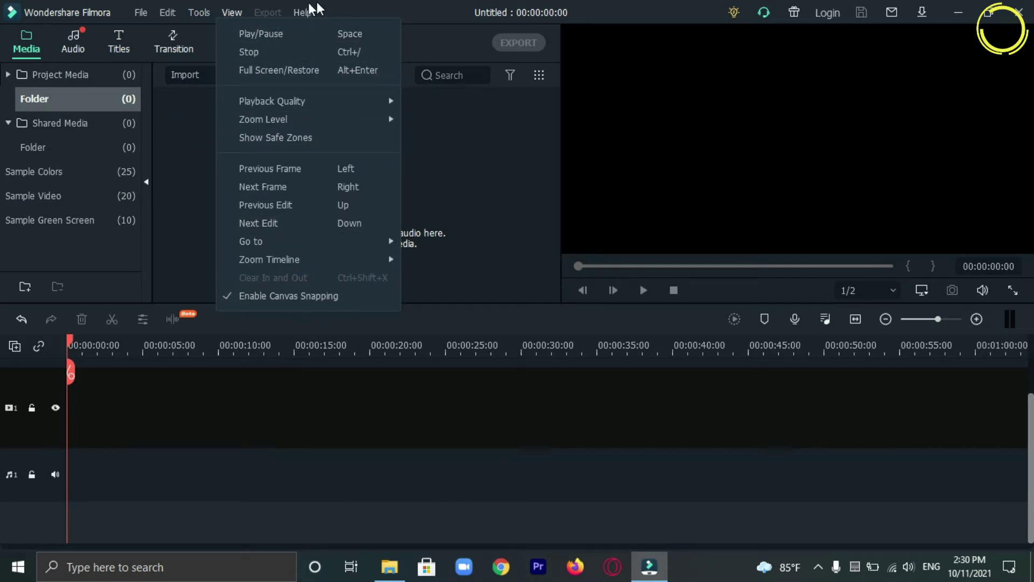
mouse_move(303, 18)
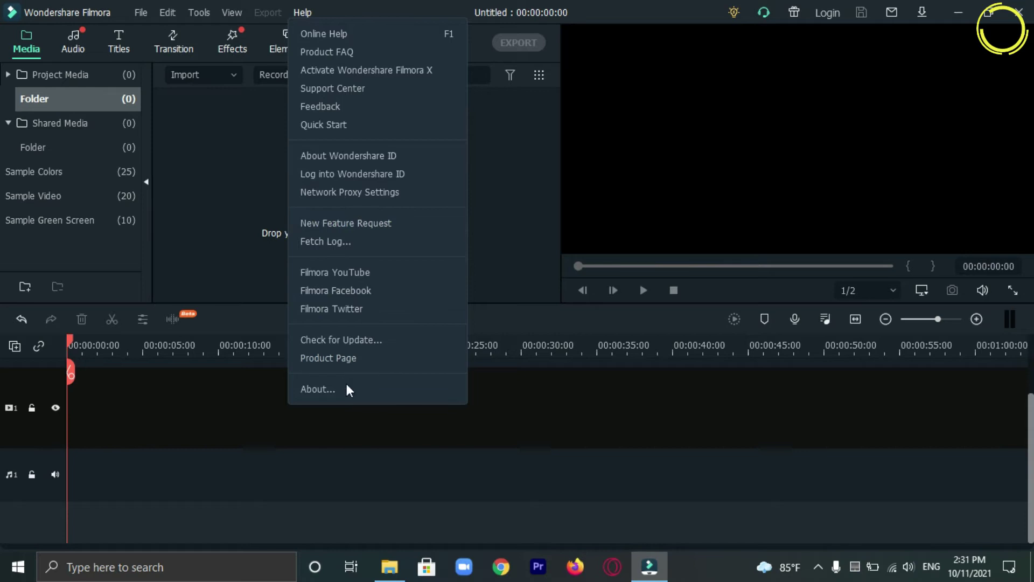
left_click(187, 169)
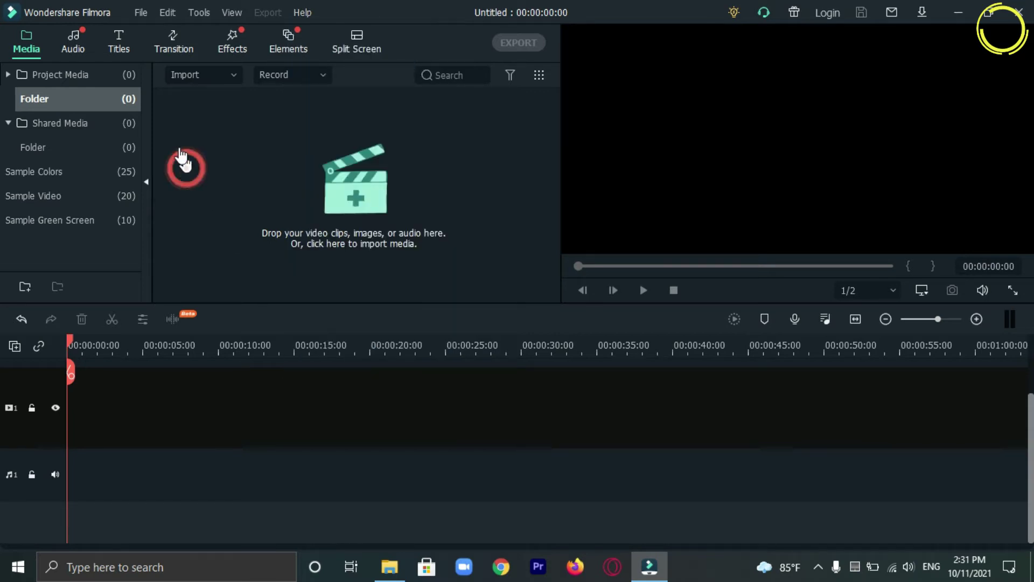
Step: Examine the media library's Project Media and Shared Media folders and the Sample Colors, Sample Video and Sample Green Screen collections
left_click(75, 72)
left_click(86, 97)
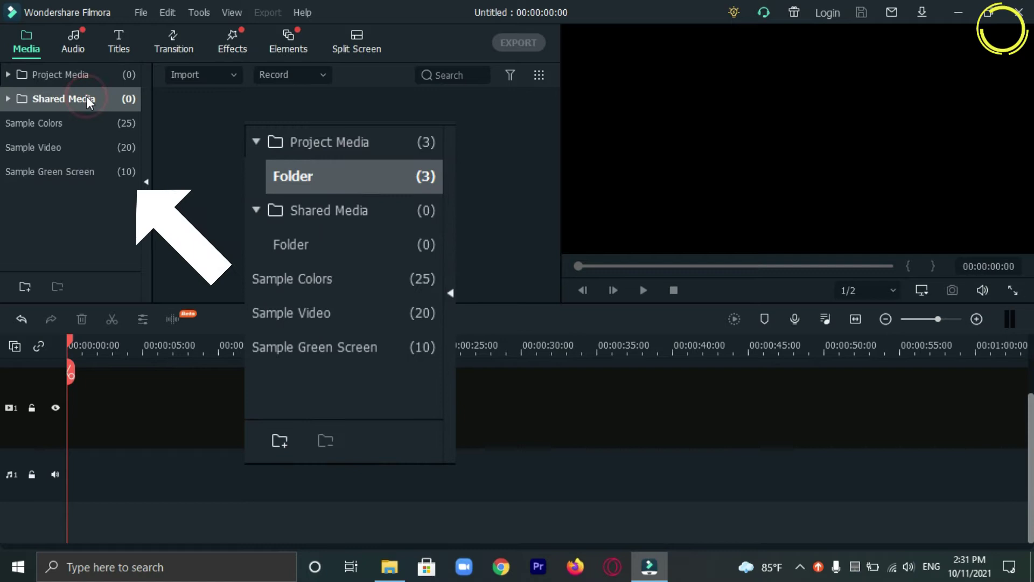
left_click(91, 118)
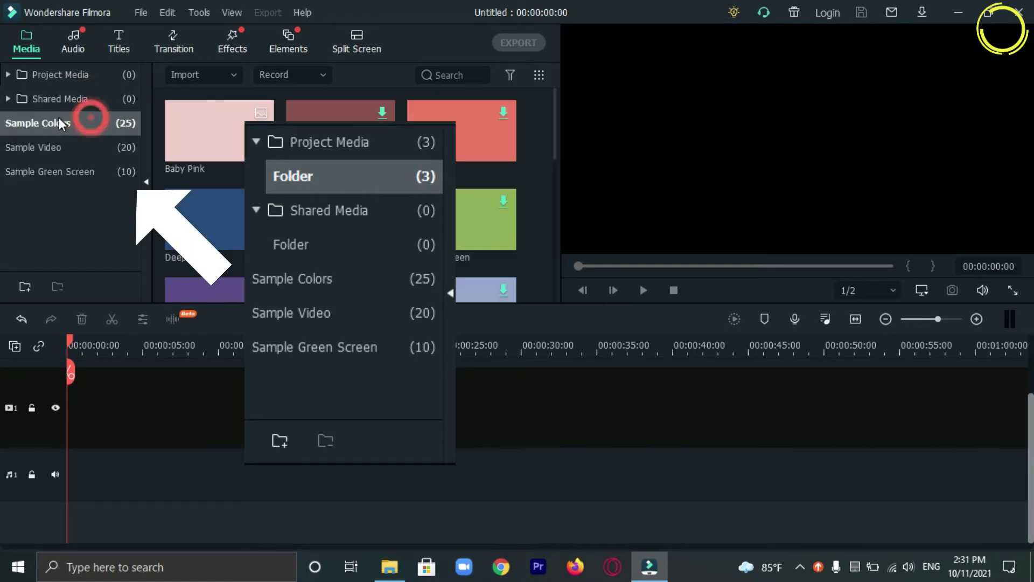
left_click(70, 147)
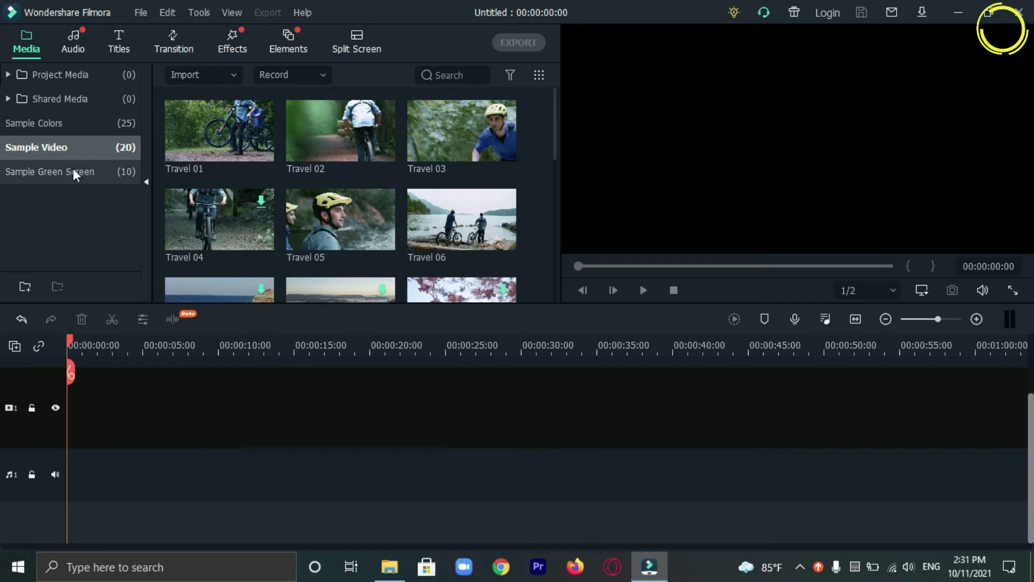
left_click(32, 168)
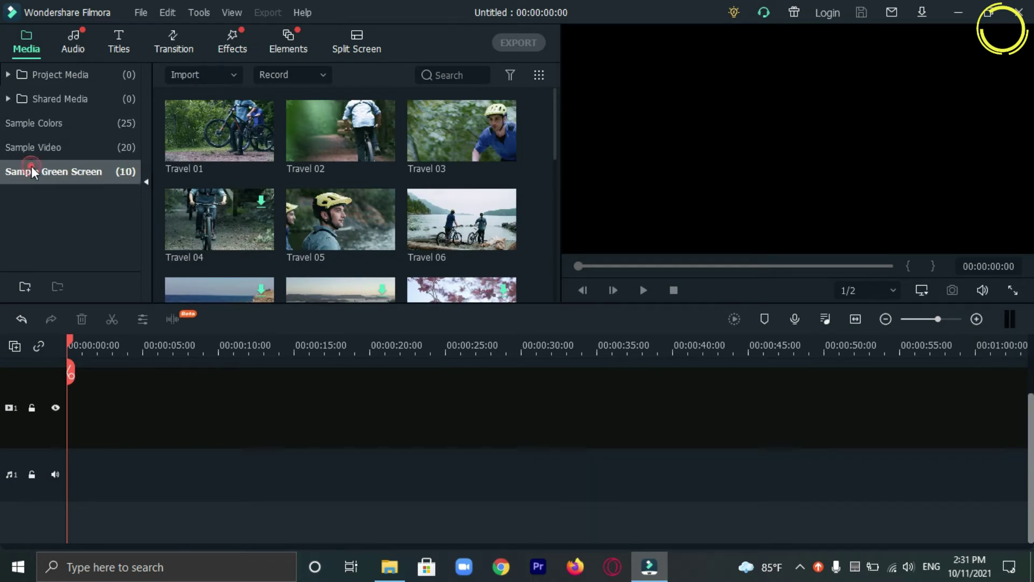
scroll(270, 238, "down", 3)
scroll(242, 216, "up", 3)
left_click(98, 141)
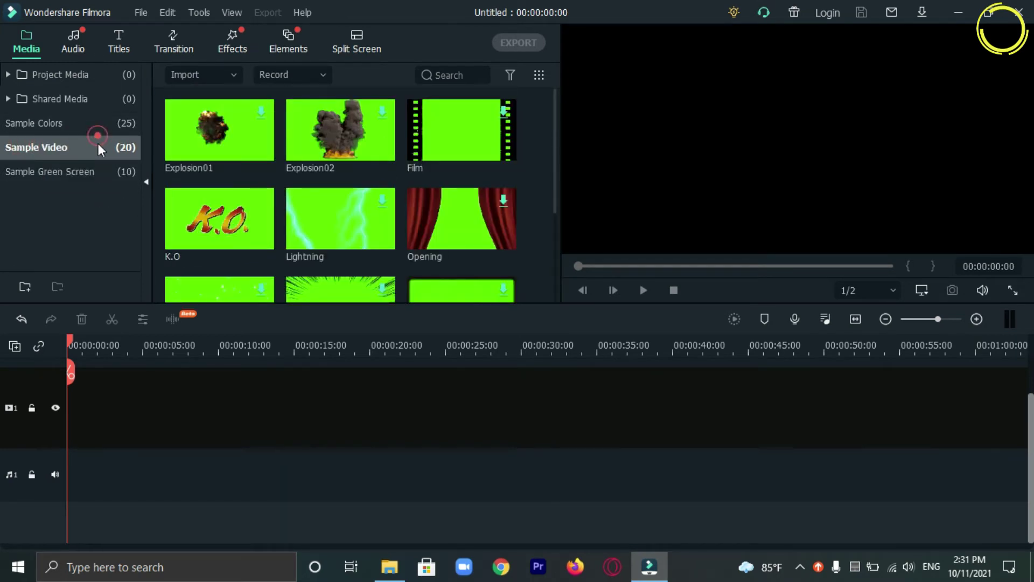
scroll(347, 199, "down", 3)
scroll(287, 188, "up", 3)
left_click(88, 123)
scroll(323, 192, "down", 6)
scroll(322, 192, "up", 2)
scroll(322, 198, "down", 2)
scroll(322, 199, "up", 6)
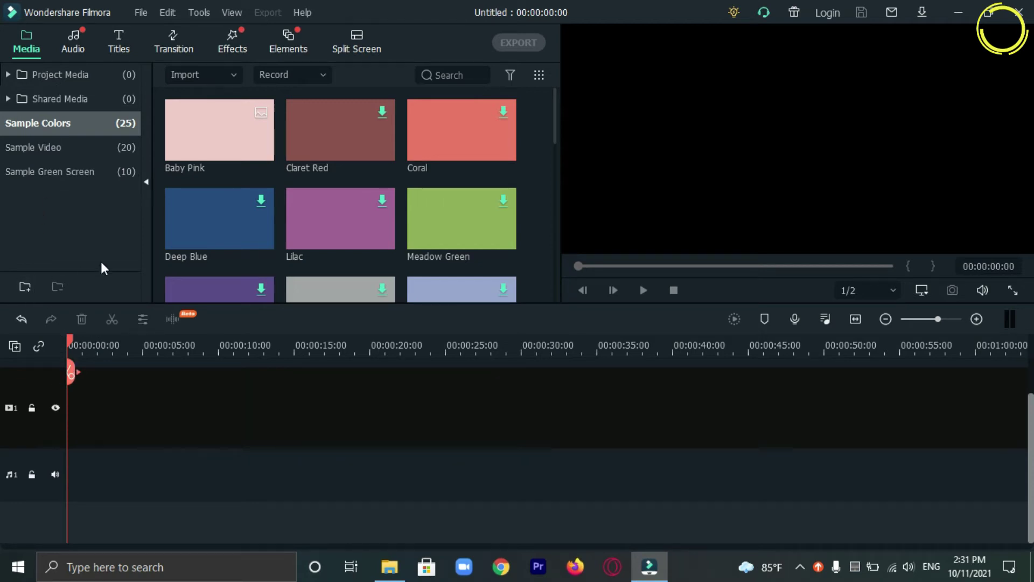
Step: Look through the audio, titles, transition, effects, elements and split screen libraries
left_click(70, 46)
left_click(121, 45)
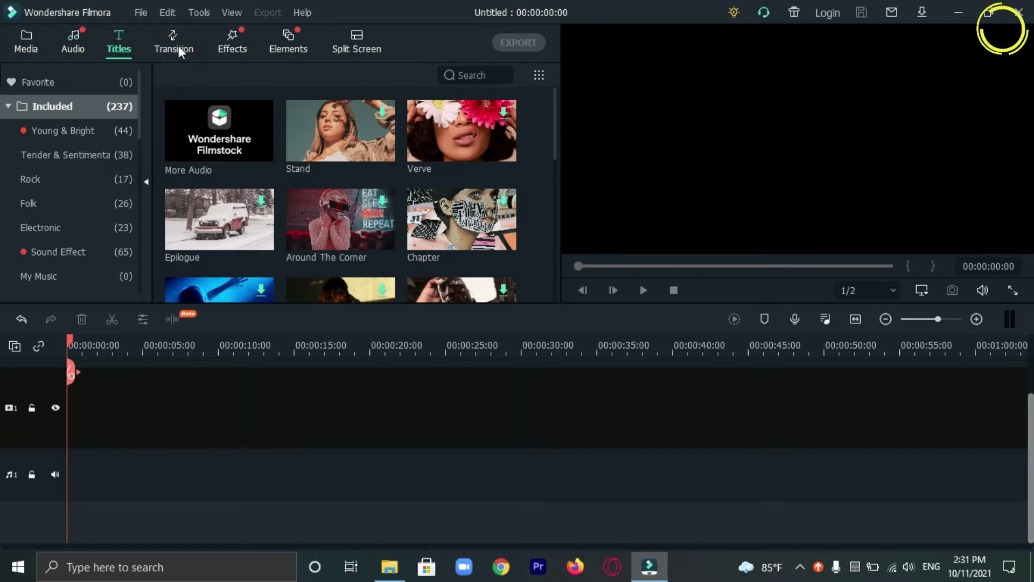
left_click(179, 49)
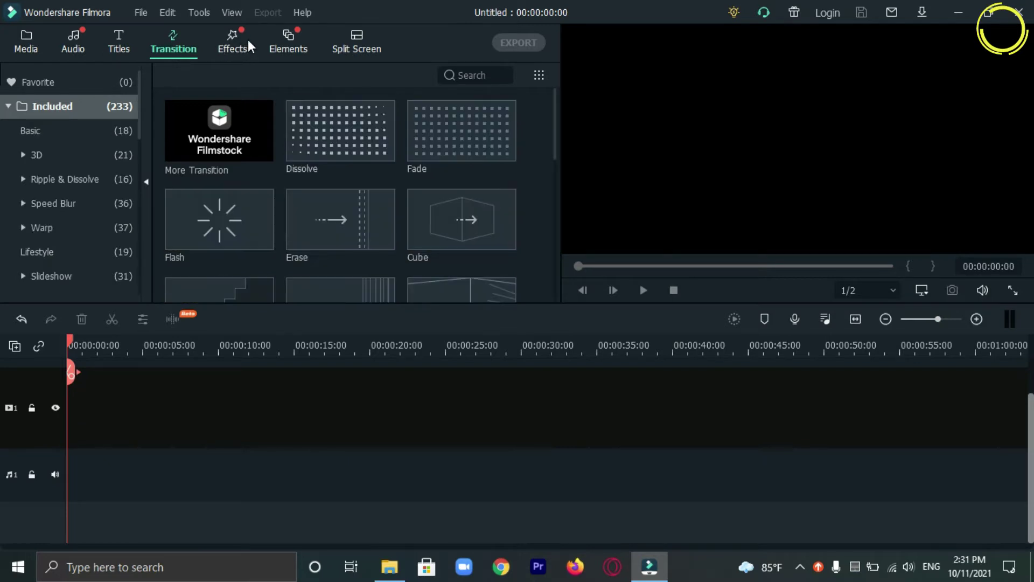
left_click(237, 34)
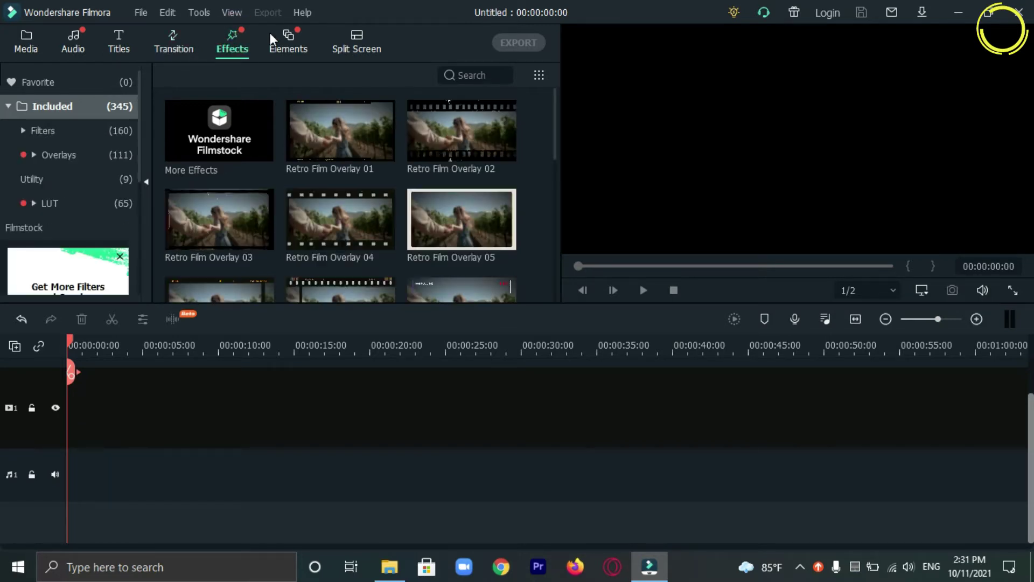
left_click(295, 32)
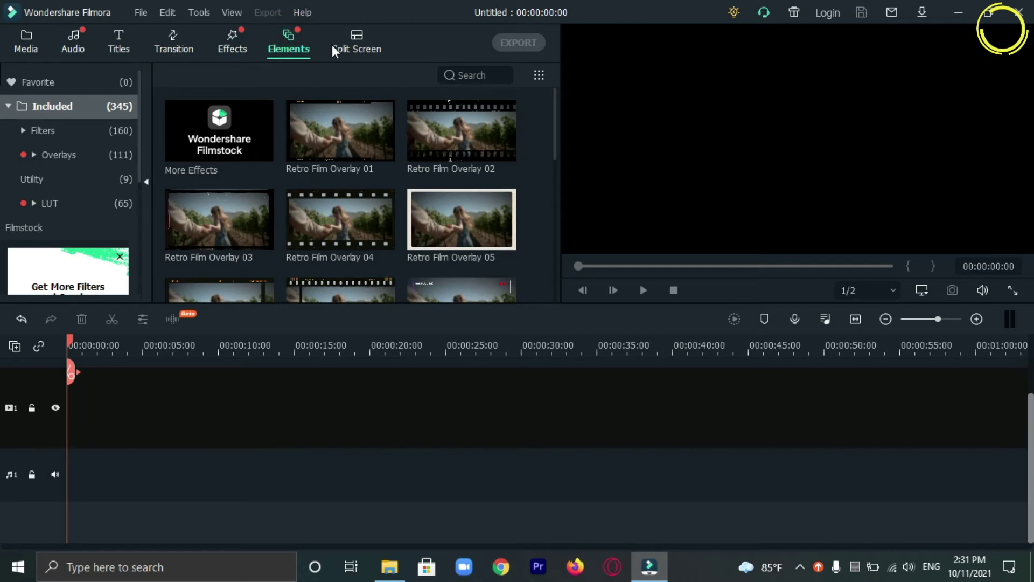
left_click(363, 34)
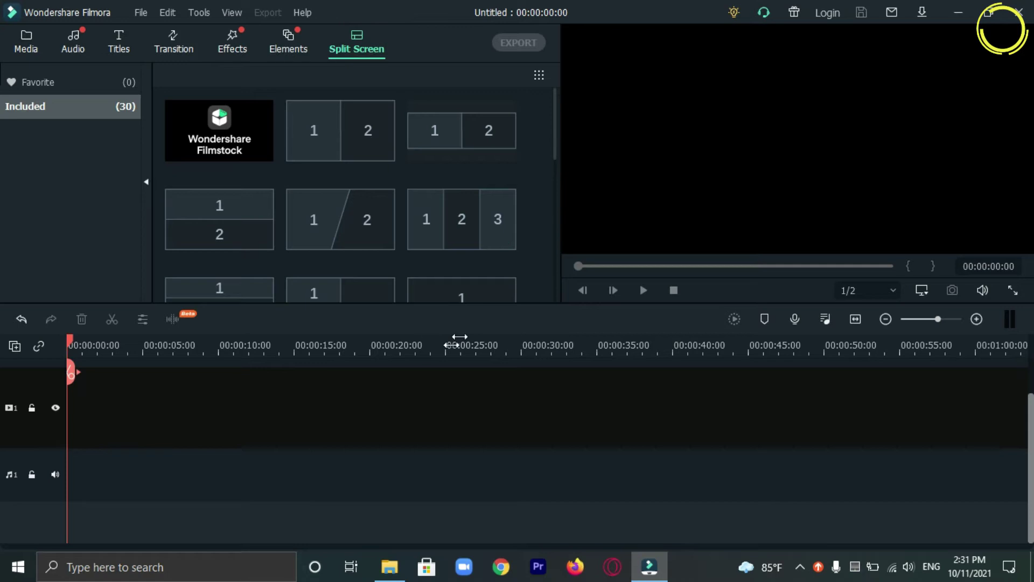
Step: Place the Baby Pink sample color at the start of the first video track and play it in the preview
left_click(33, 47)
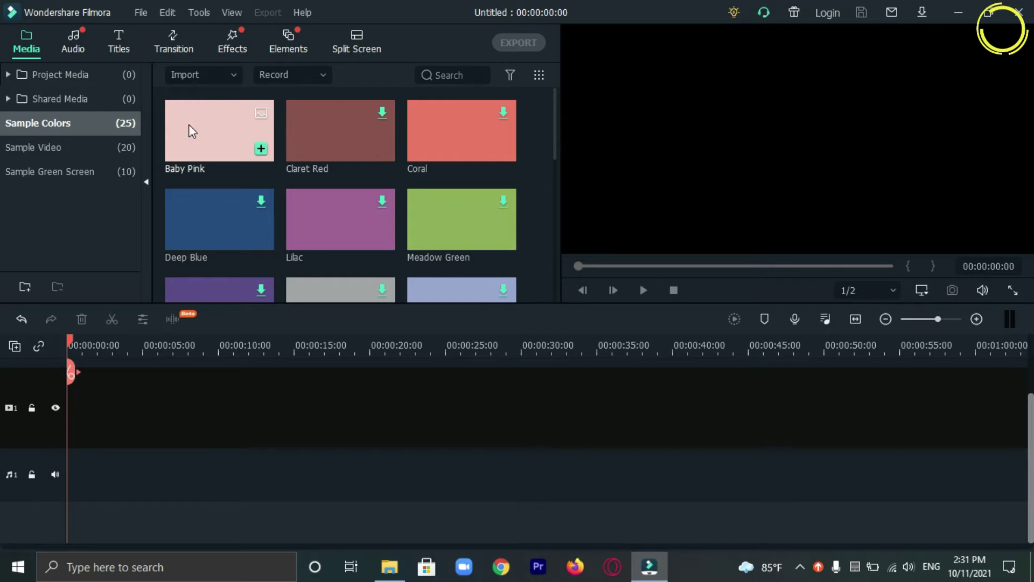
scroll(192, 131, "down", 10)
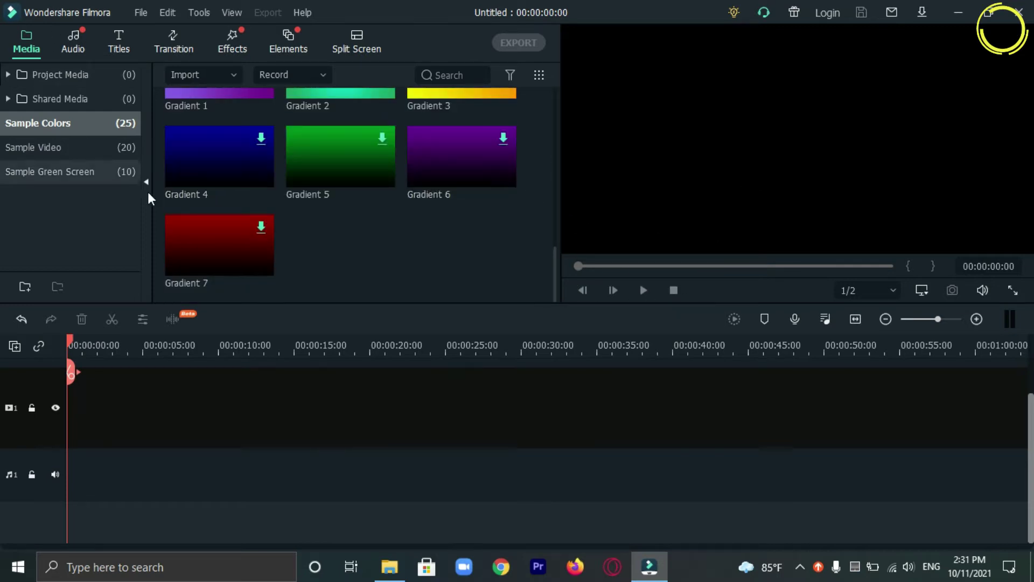
scroll(296, 219, "up", 10)
left_click_drag(185, 120, 53, 451)
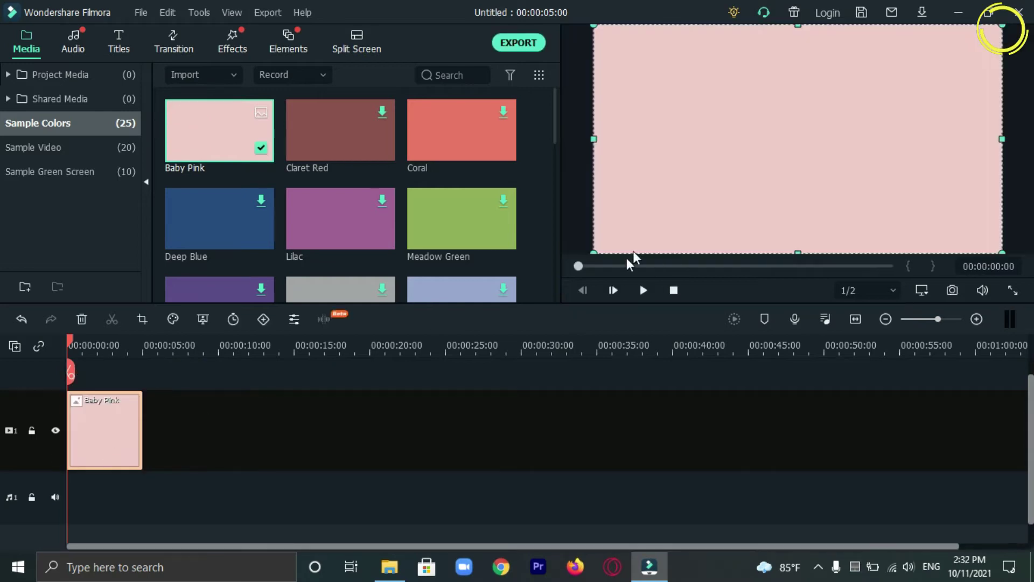
left_click(641, 292)
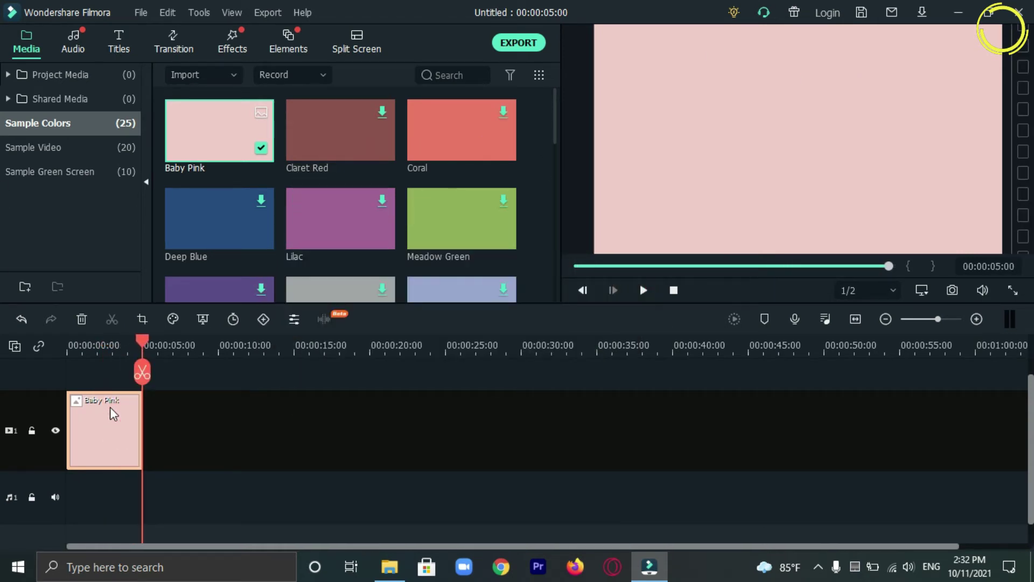
Step: Delete the Baby Pink clip from the timeline and switch the preview to full screen and back
key("Delete")
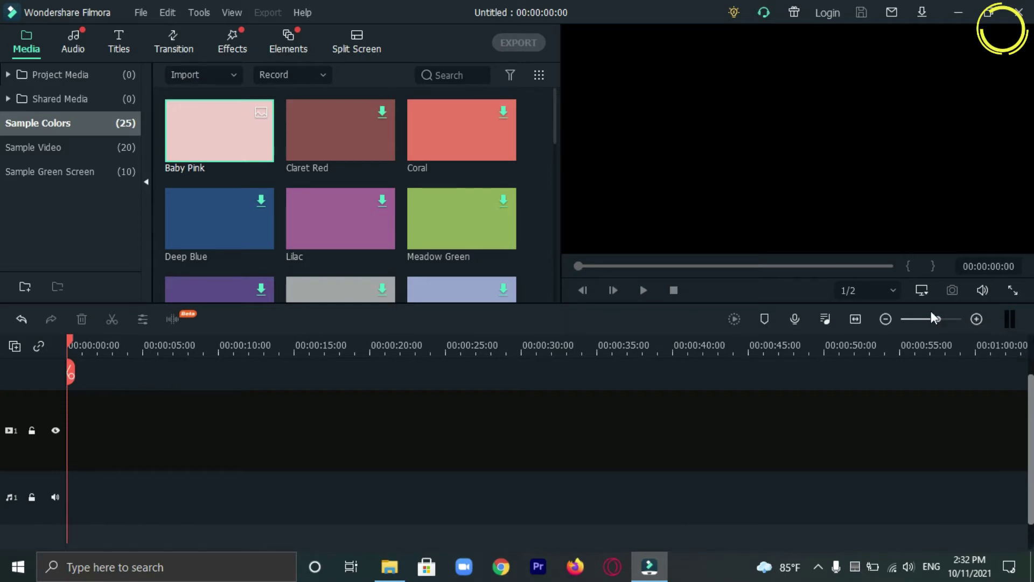
left_click(1007, 293)
left_click(1011, 567)
scroll(72, 437, "up", 2)
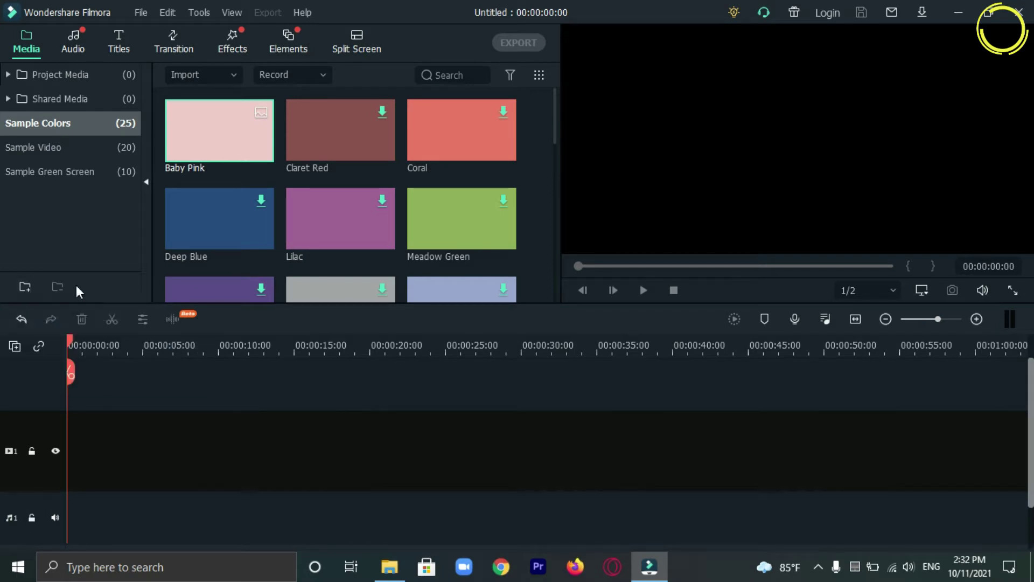
Step: Create a second folder under Shared Media with its default name and delete it again
double_click(20, 286)
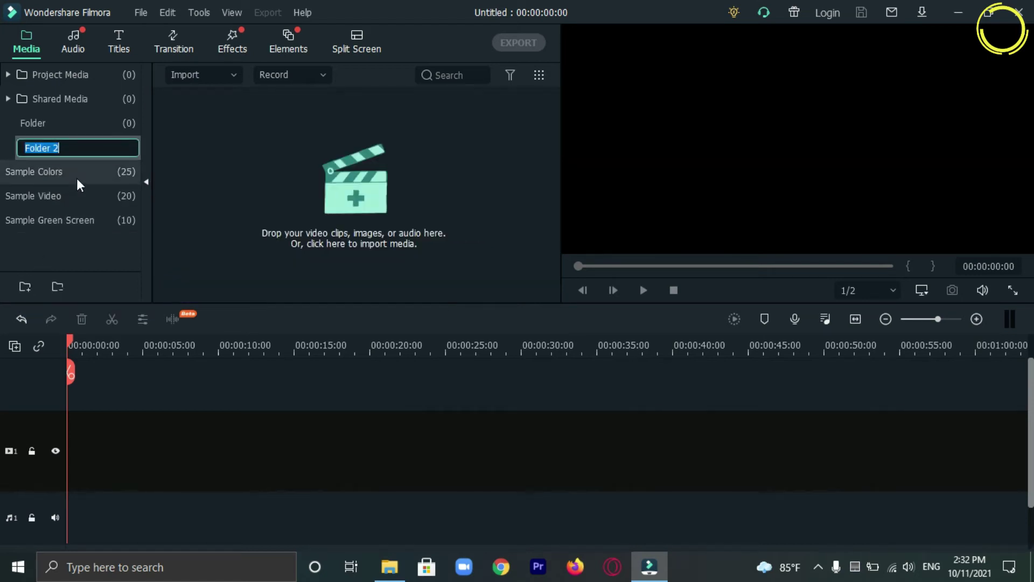
left_click(65, 266)
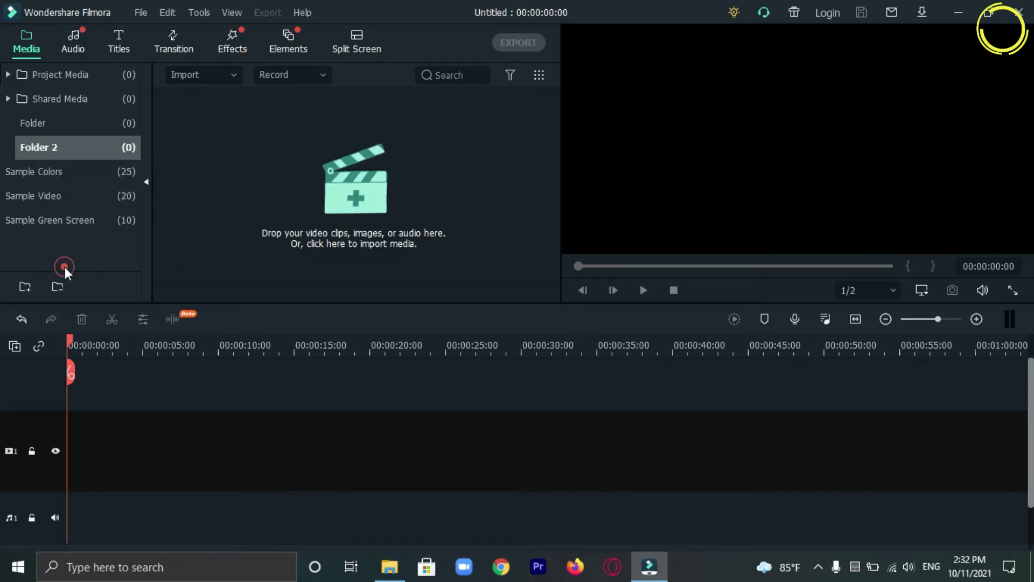
left_click(57, 286)
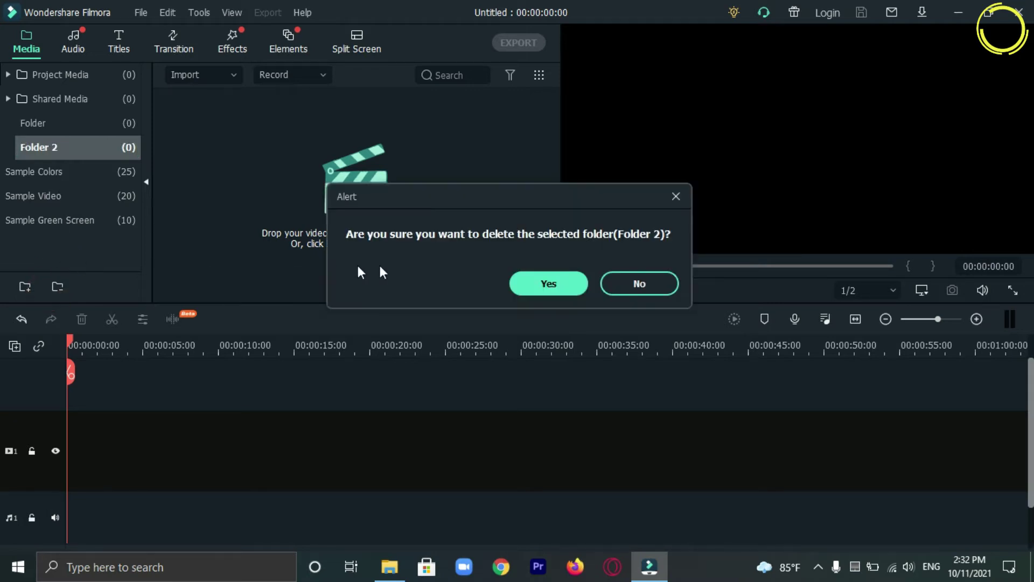
left_click(528, 294)
left_click(134, 258)
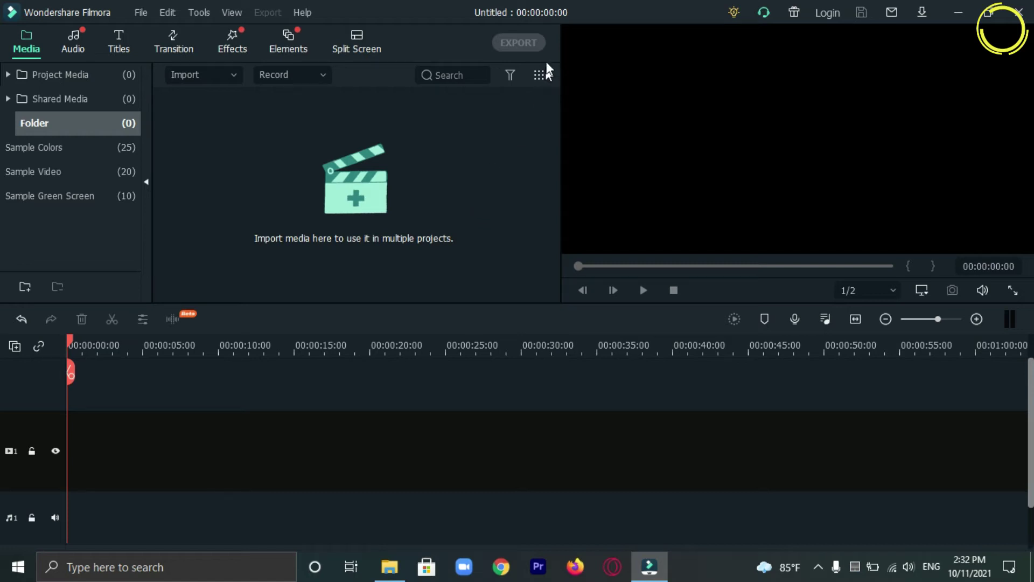
Step: Select Project Media in the media library and view the available options for importing media
left_click(281, 73)
left_click(236, 173)
left_click(83, 75)
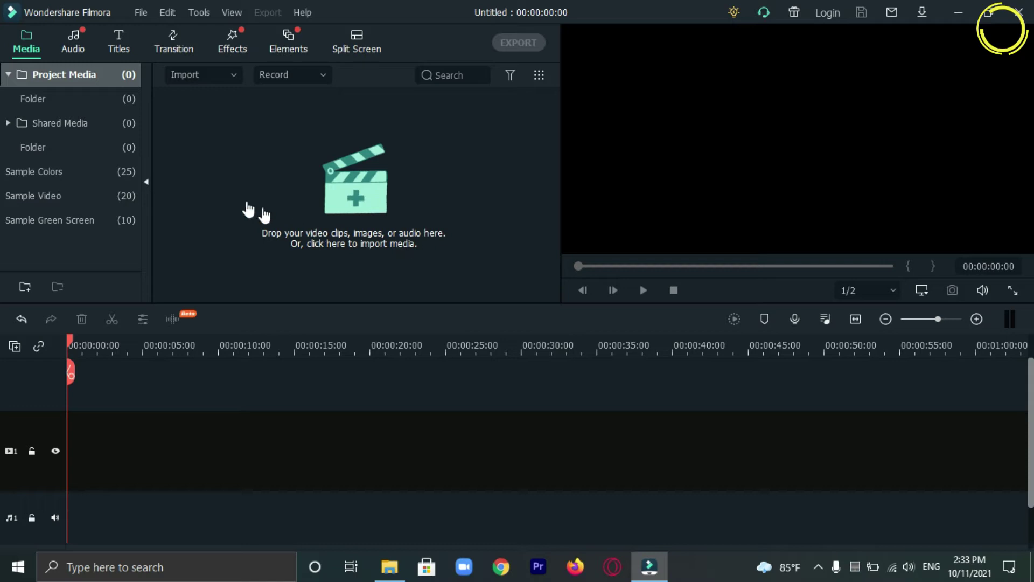
left_click(139, 13)
mouse_move(282, 103)
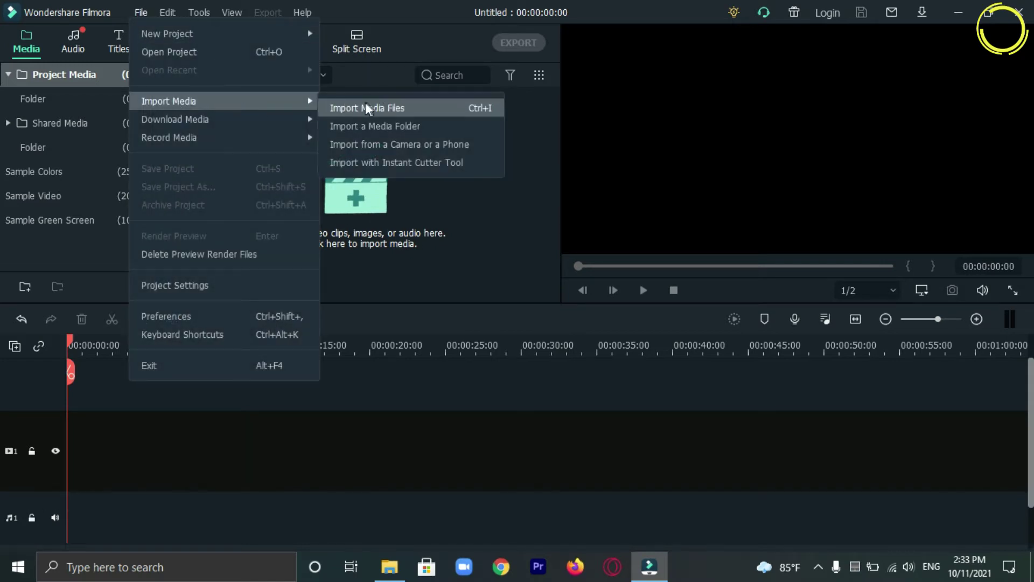
left_click(470, 267)
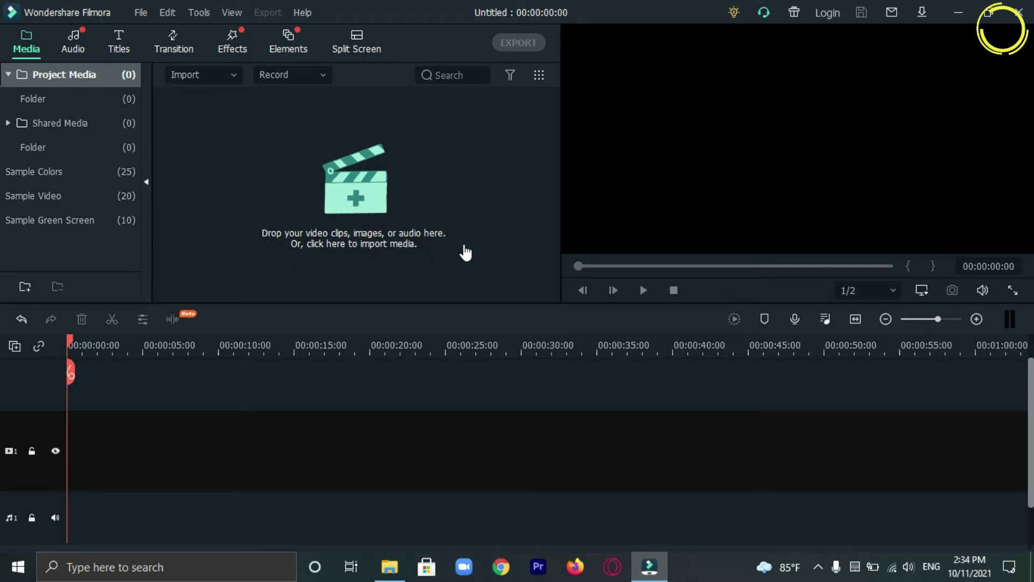
Step: Import Alien-46257.mp4, Game-18857.mp4, Keyboard-31806.mp4, Music Tracks - technicolordreams.mp3 and mylivewallpapers.com-Cleaners-The-Division-4K.mp4 from the Desktop into the project media
left_click(346, 245)
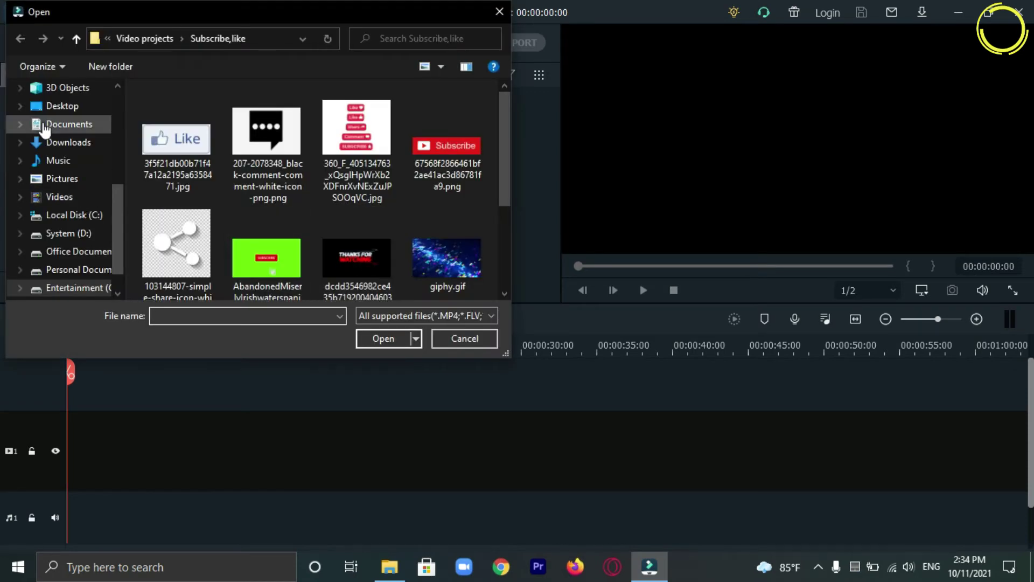
left_click(63, 107)
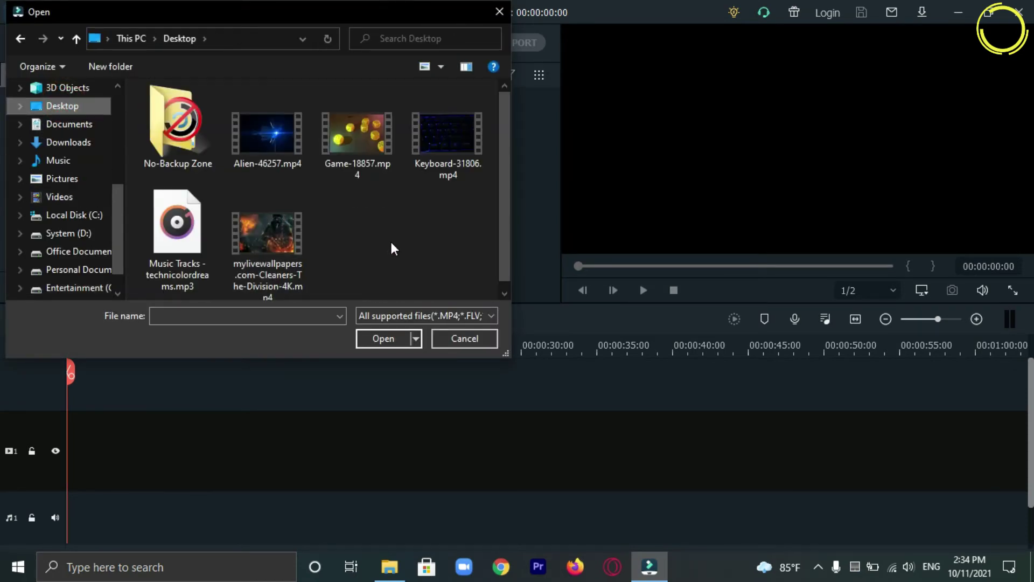
left_click_drag(375, 263, 390, 247)
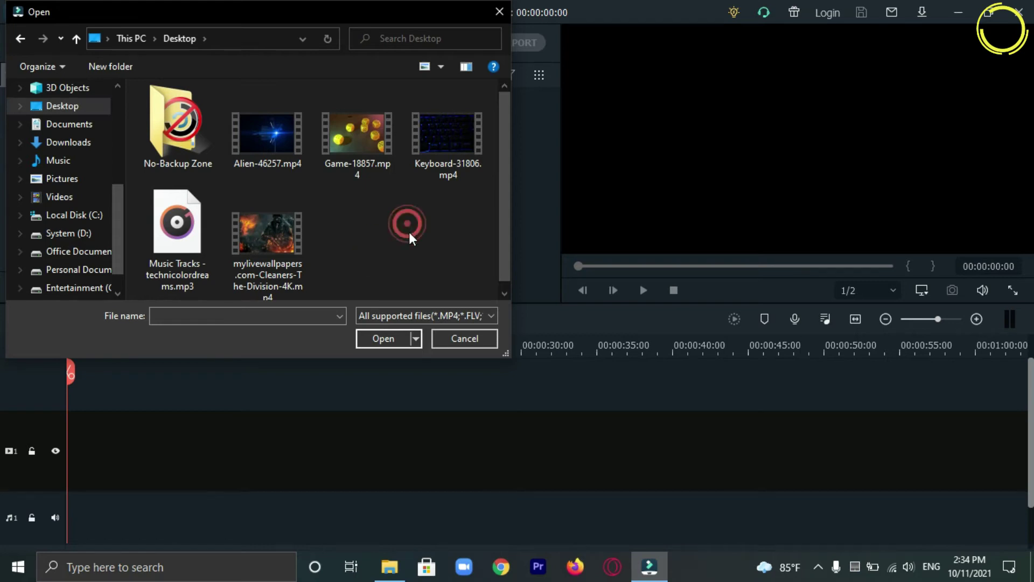
left_click(357, 177)
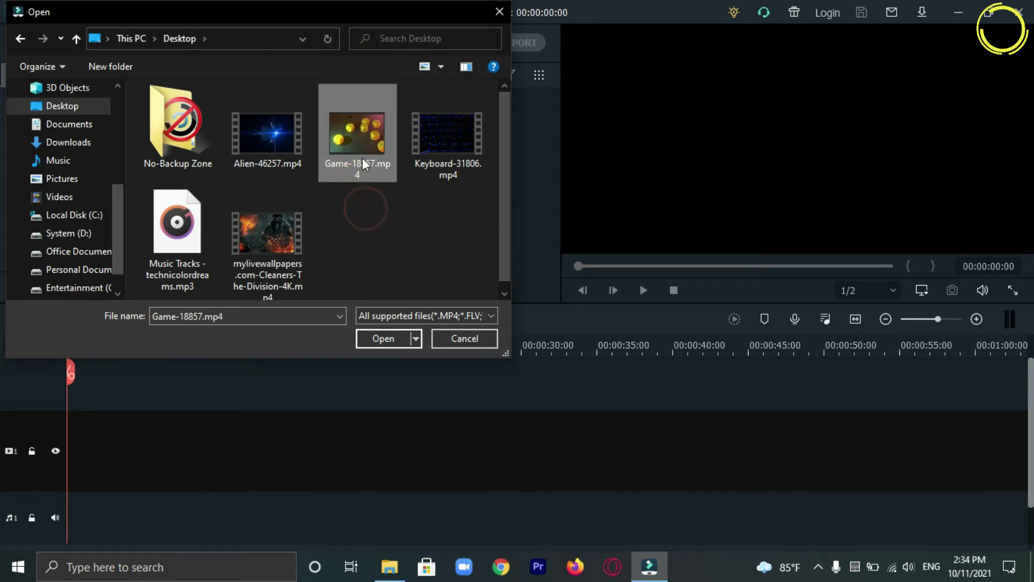
left_click(257, 132)
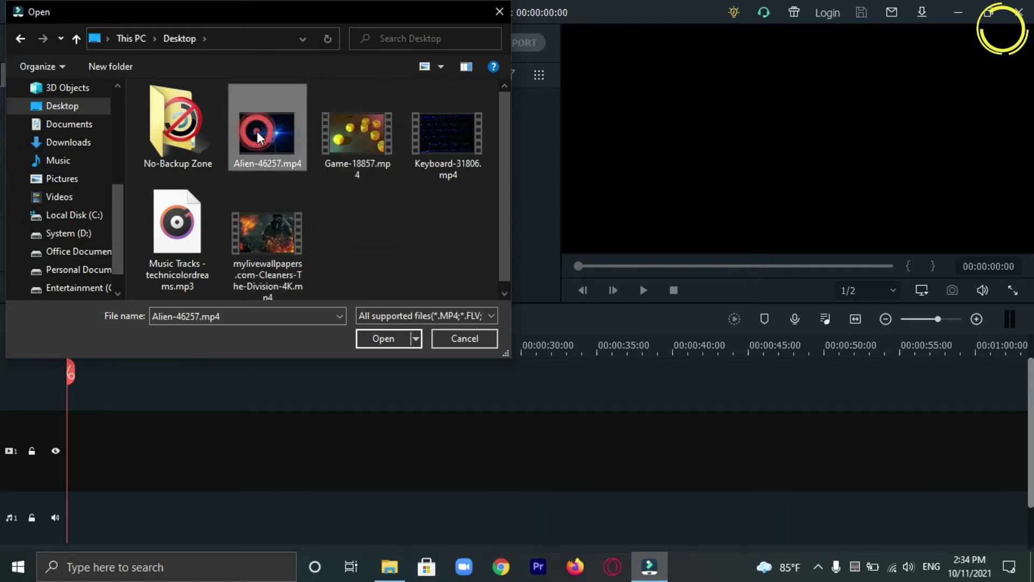
key("shift+Right")
key("shift+Right")
key("shift+Right")
key("shift+Right")
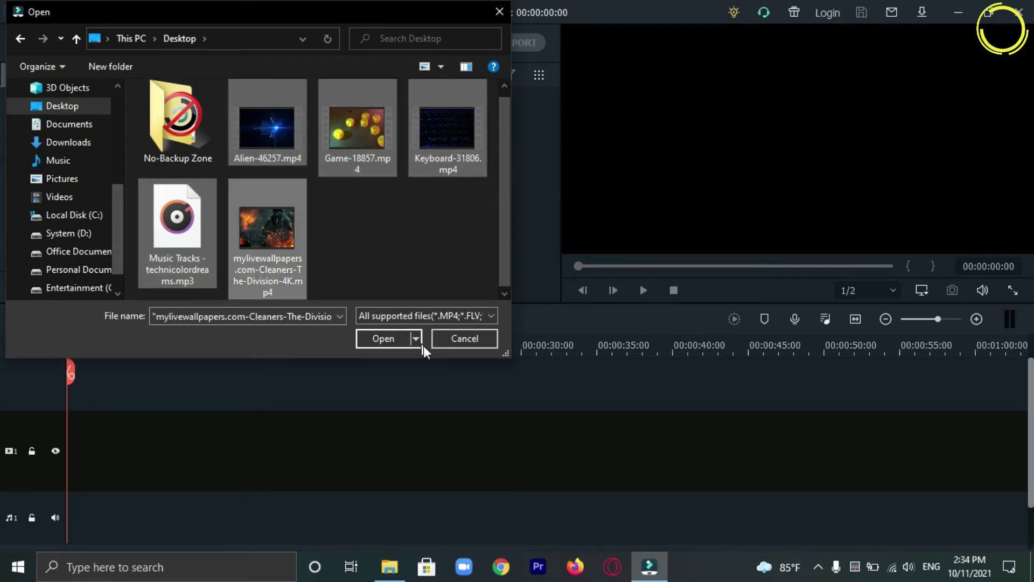
left_click(389, 340)
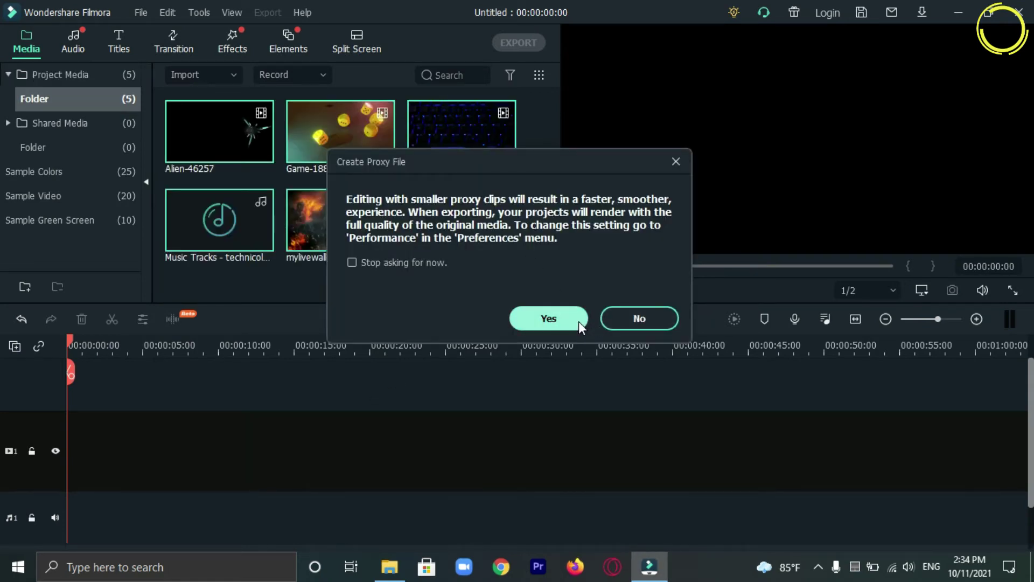
Step: Decline the creation of proxy files for the imported media and leave the file import dialog without adding anything
left_click(612, 318)
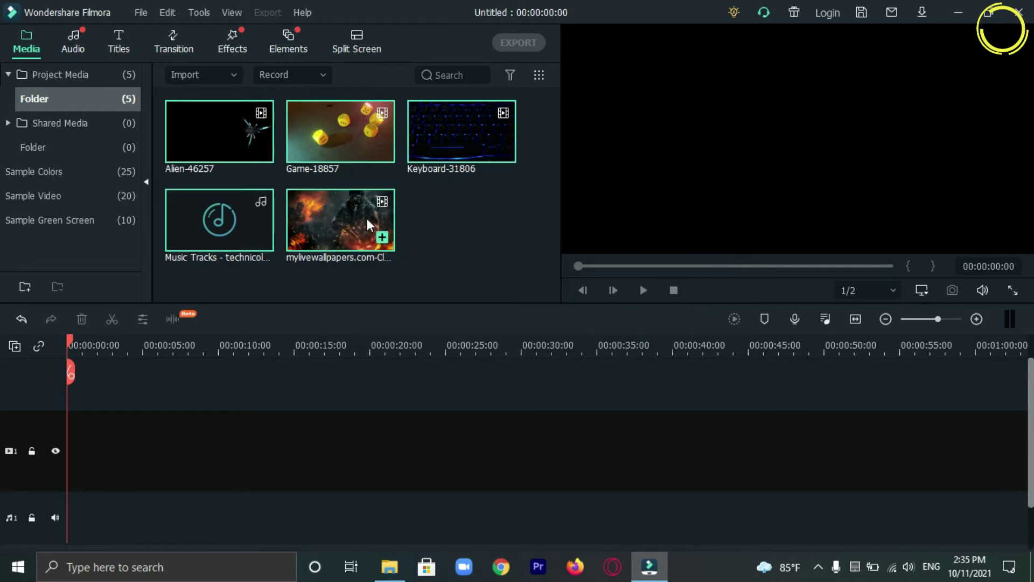
double_click(458, 244)
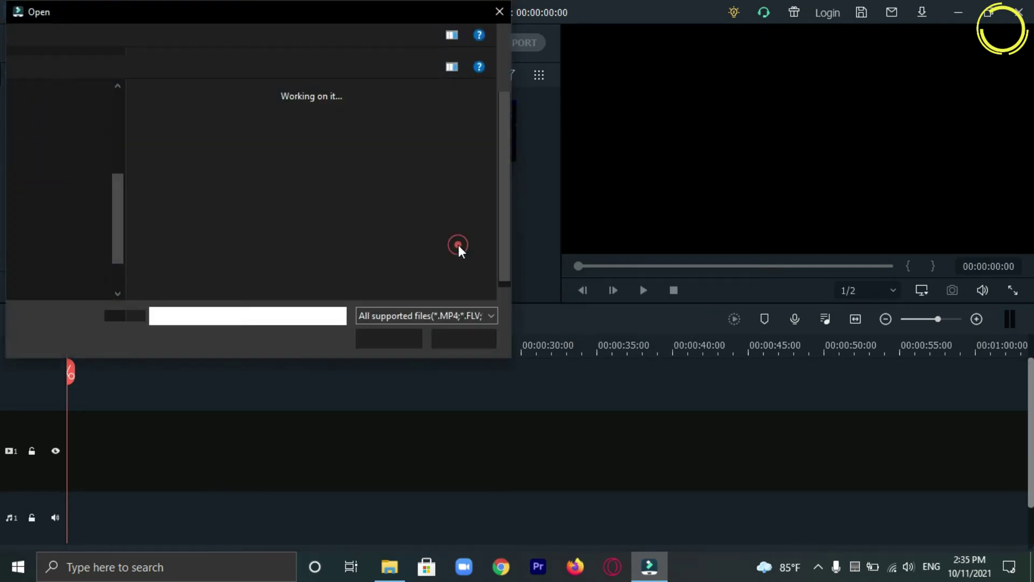
left_click(499, 11)
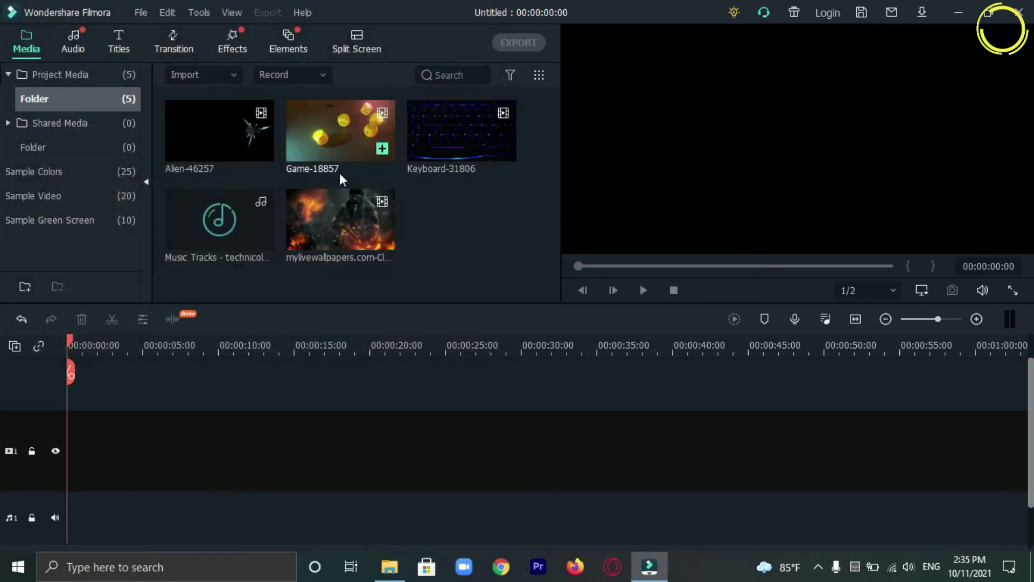
Step: Place the Game-18857 clip at the start of video track 1, keep the 1920 x 1080 25fps project settings, and preview the clip
left_click_drag(356, 121, 1, 506)
left_click_drag(408, 420, 408, 420)
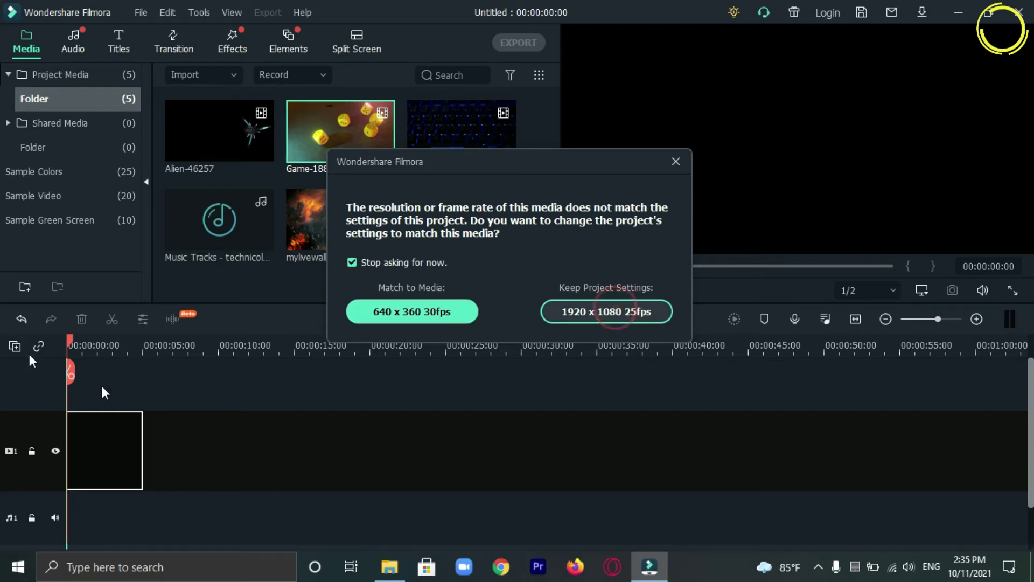
left_click(615, 310)
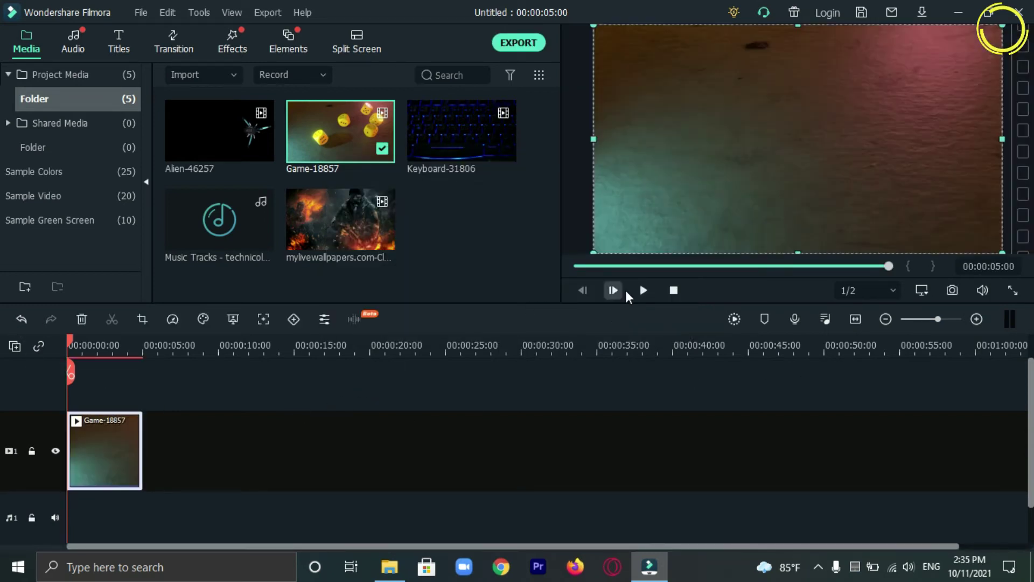
left_click(638, 287)
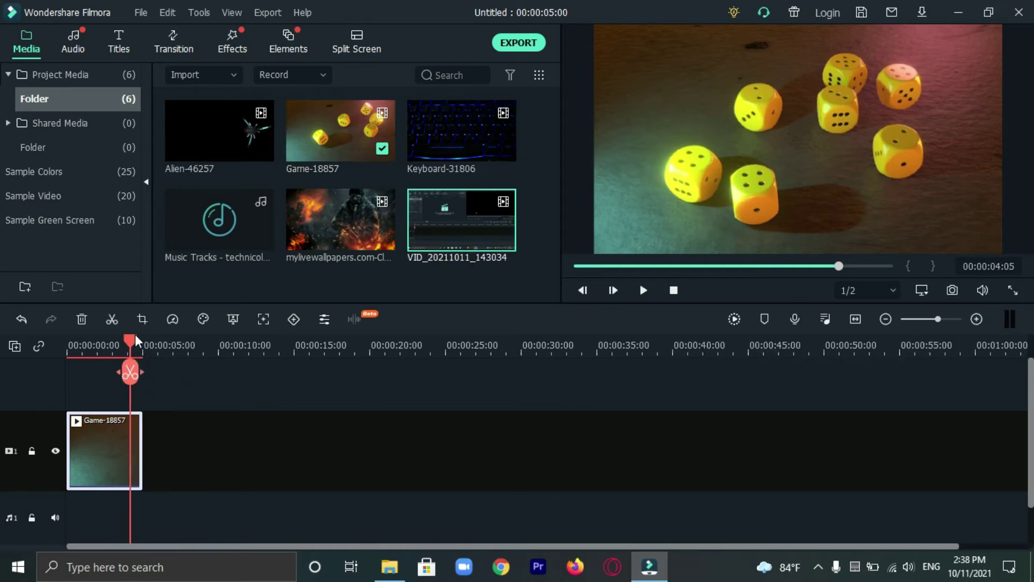
left_click_drag(130, 353, 94, 351)
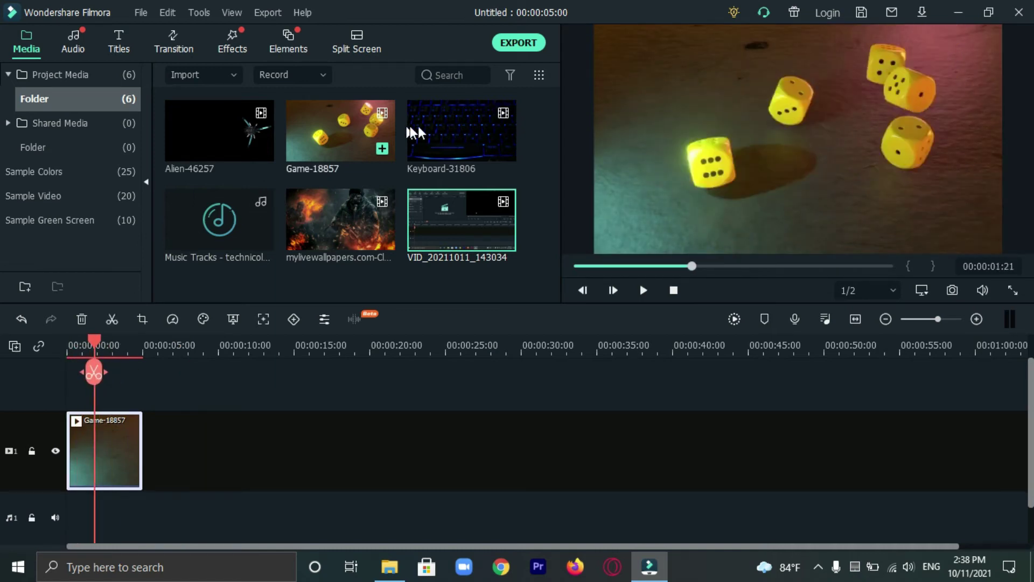
Step: Append the Keyboard-31806, mylivewallpapers.com-Cleaners-The-Division-4K and Alien-46257 clips in that order after Game-18857 on video track 1
left_click_drag(481, 132, 153, 455)
left_click_drag(351, 212, 328, 433)
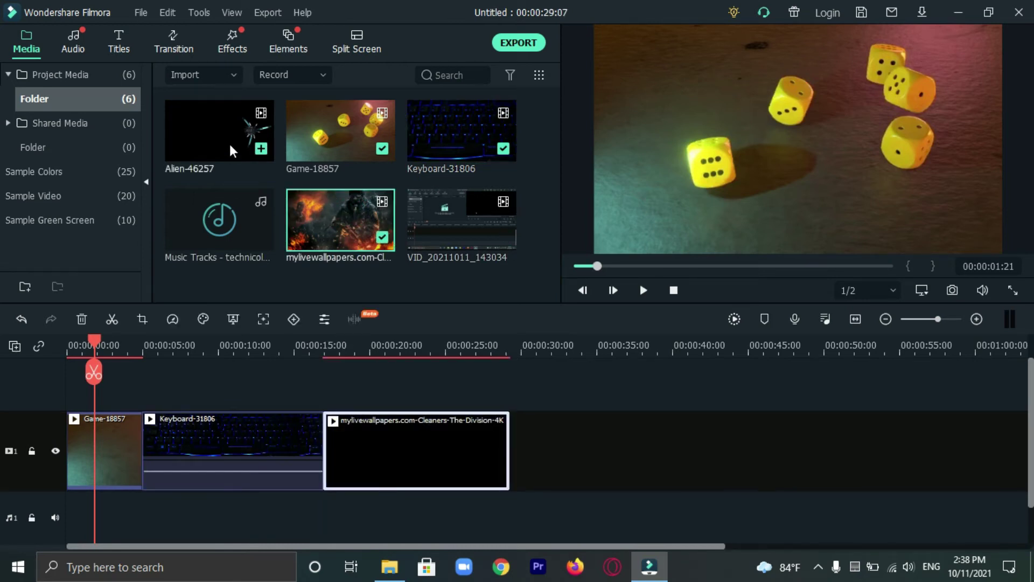
double_click(240, 124)
left_click_drag(272, 160, 517, 490)
Step: Add Music Tracks - technicolordreams to audio track 2 from the start and trim its end to the end of the Alien-46257 clip
left_click_drag(231, 230, 173, 510)
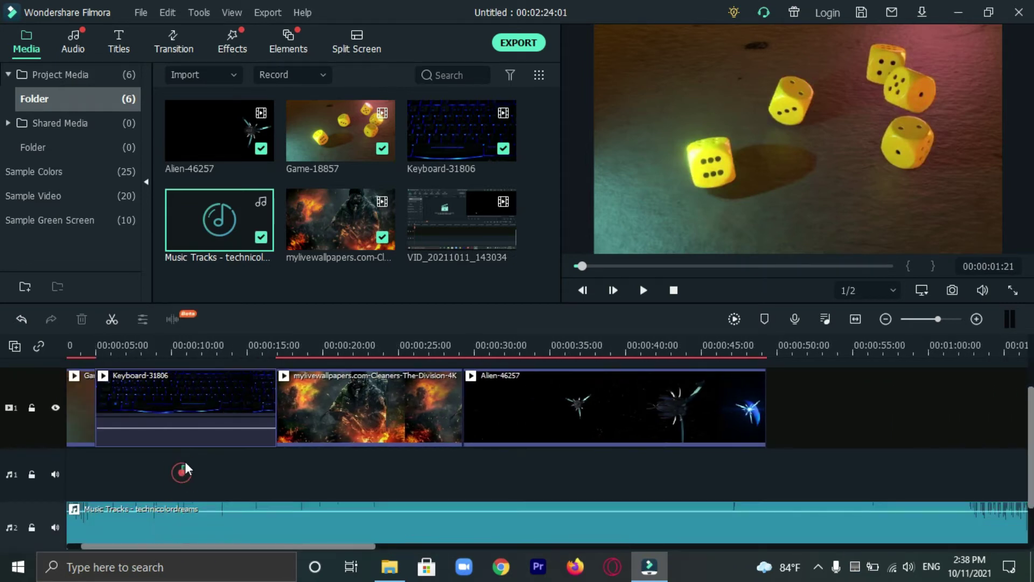
left_click_drag(203, 547, 651, 547)
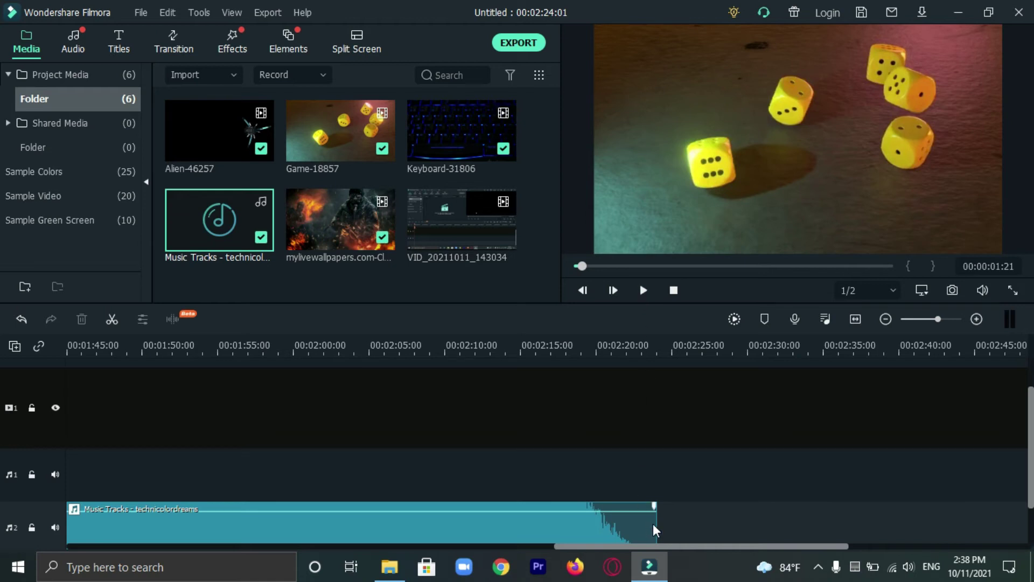
left_click_drag(658, 526, 161, 492)
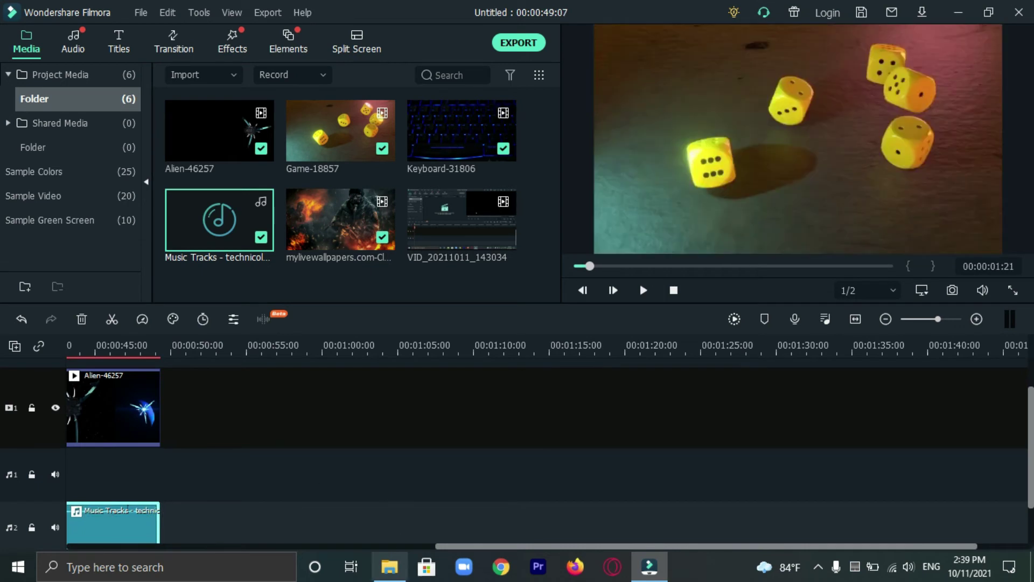
Step: Play the whole timeline from the beginning and show the audio level meter
left_click_drag(473, 546, 10, 494)
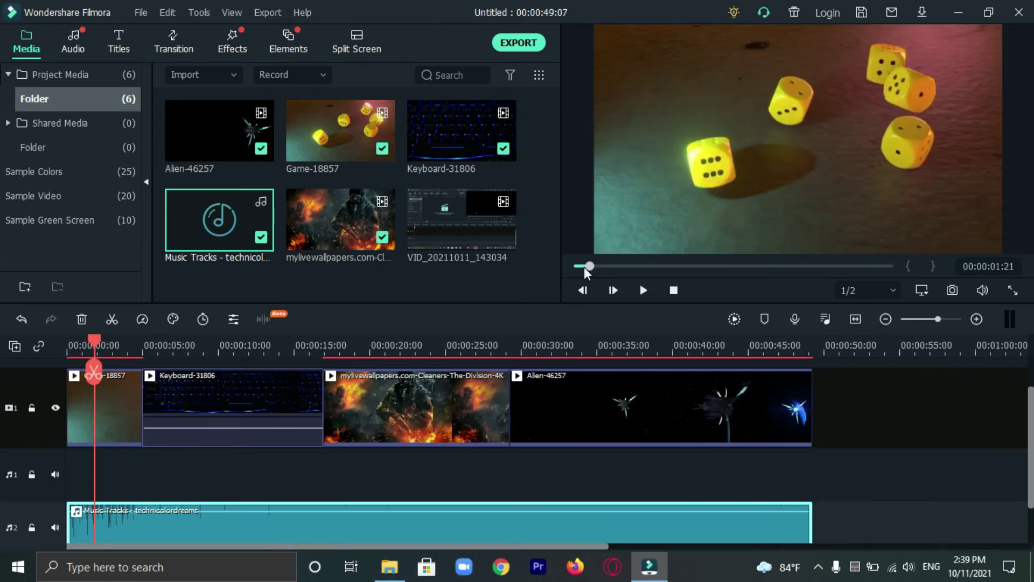
left_click_drag(588, 266, 576, 266)
left_click(643, 290)
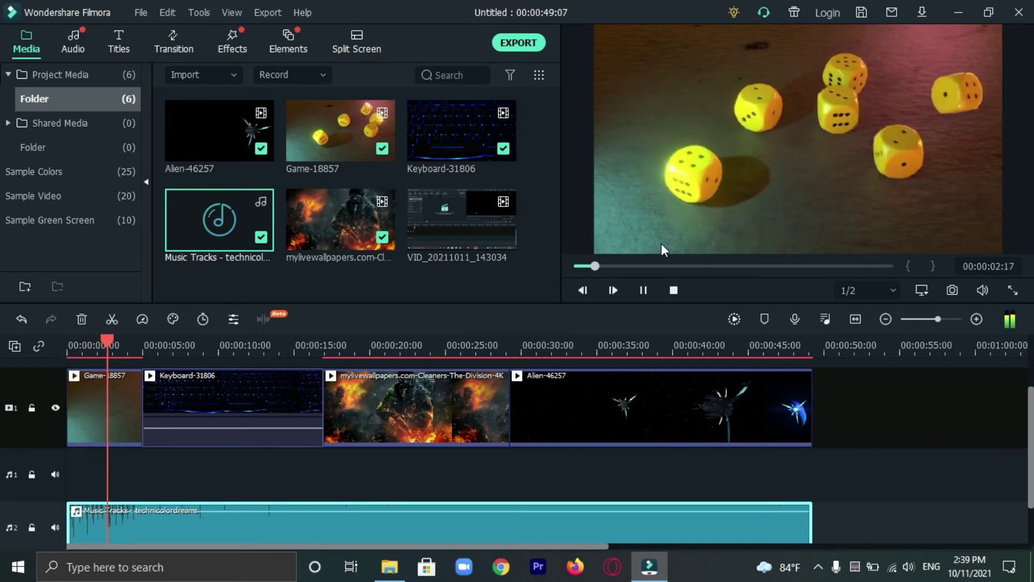
left_click(1009, 321)
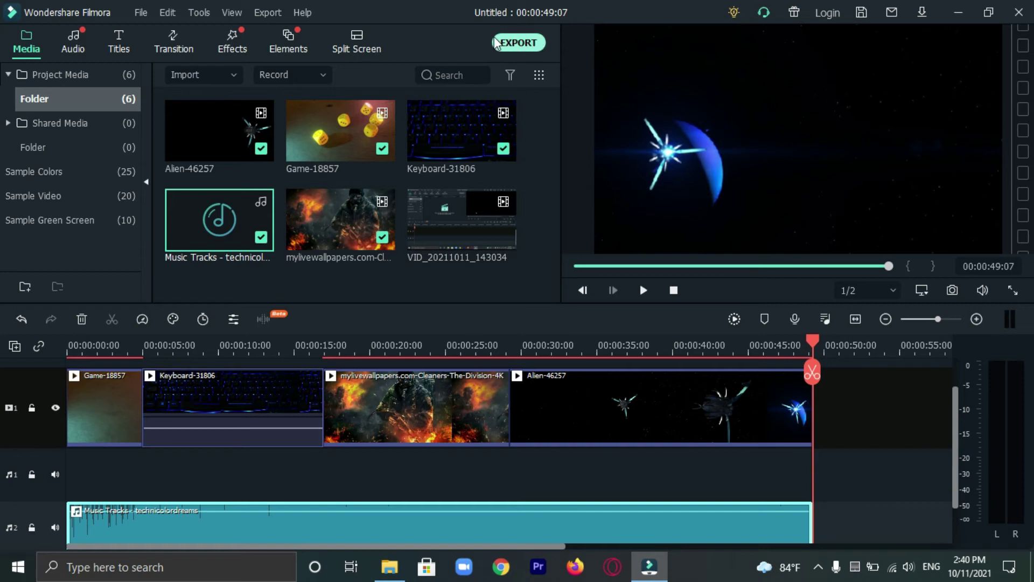
Step: Save the project as VE Project 1.wfp in the Wondershare Filmora Projects folder
left_click(141, 14)
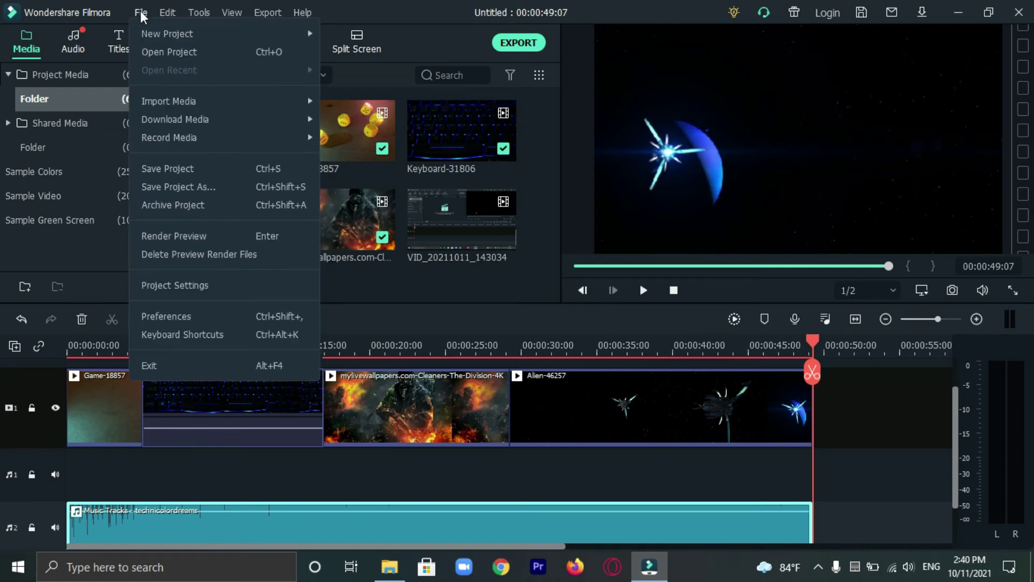
left_click(189, 168)
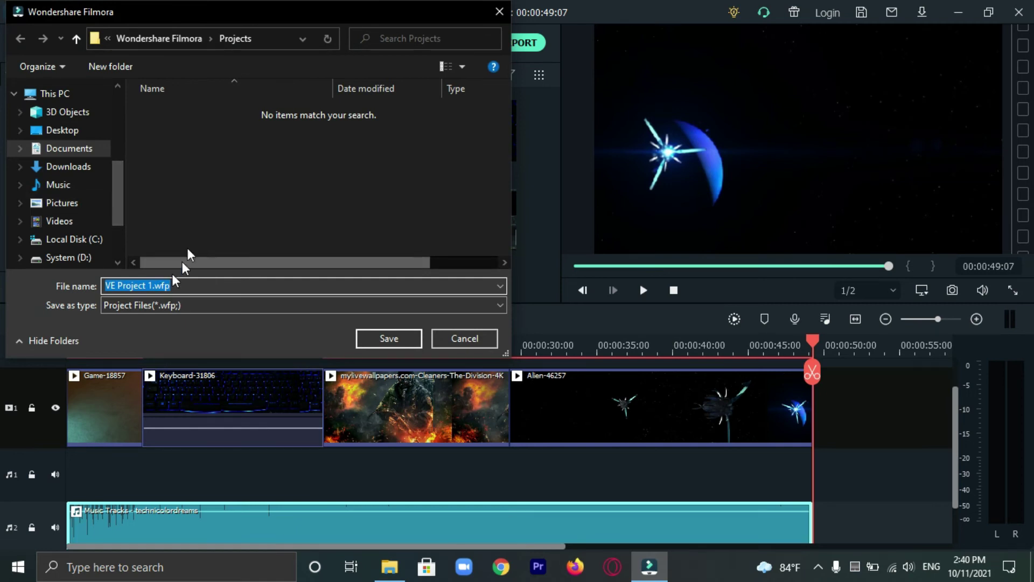
left_click(387, 340)
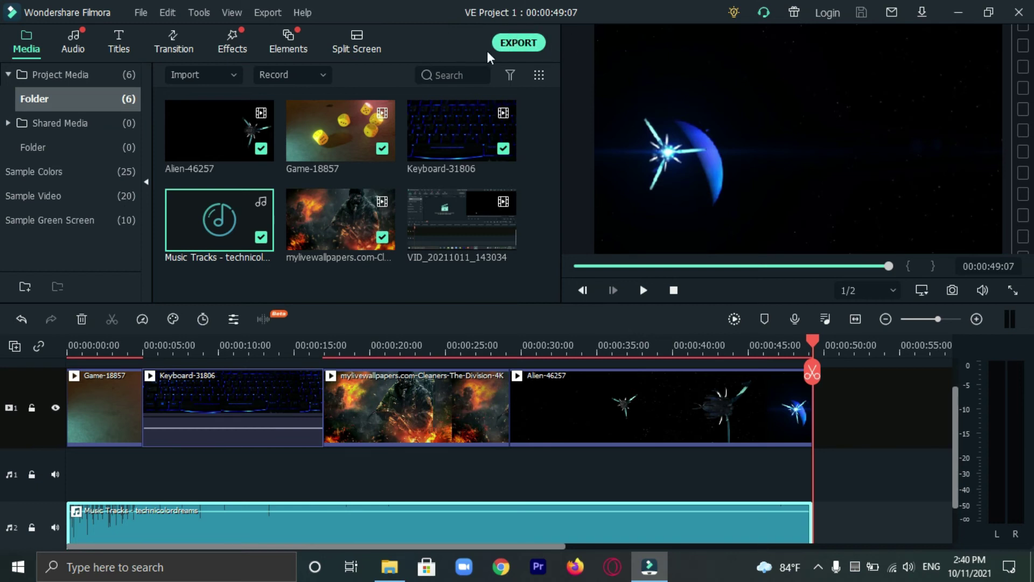
Step: Start exporting the project and name the output file "fw tutorial #1 tECHNO BANK"
left_click(519, 43)
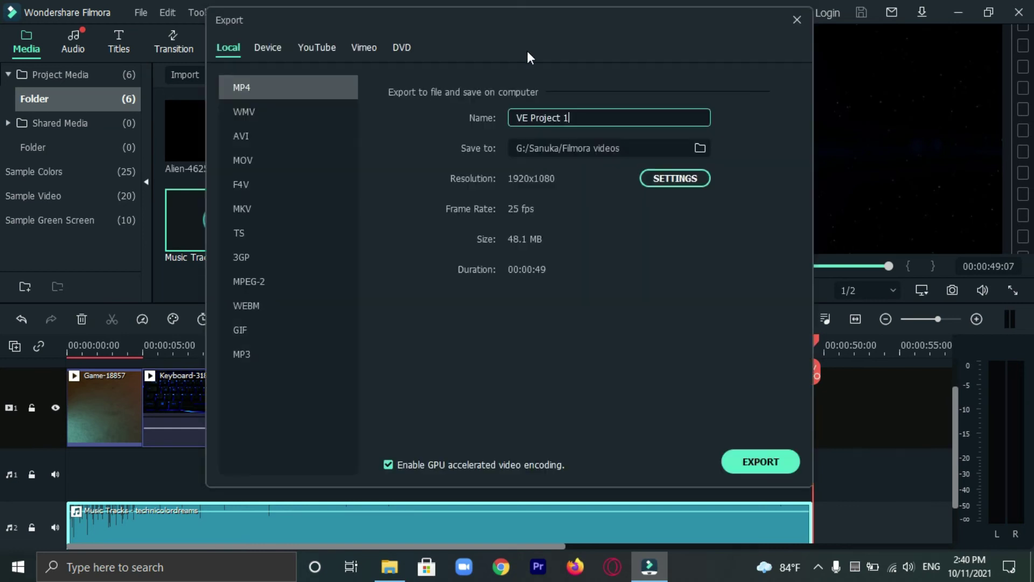
left_click_drag(589, 117, 501, 119)
key("BackSpace")
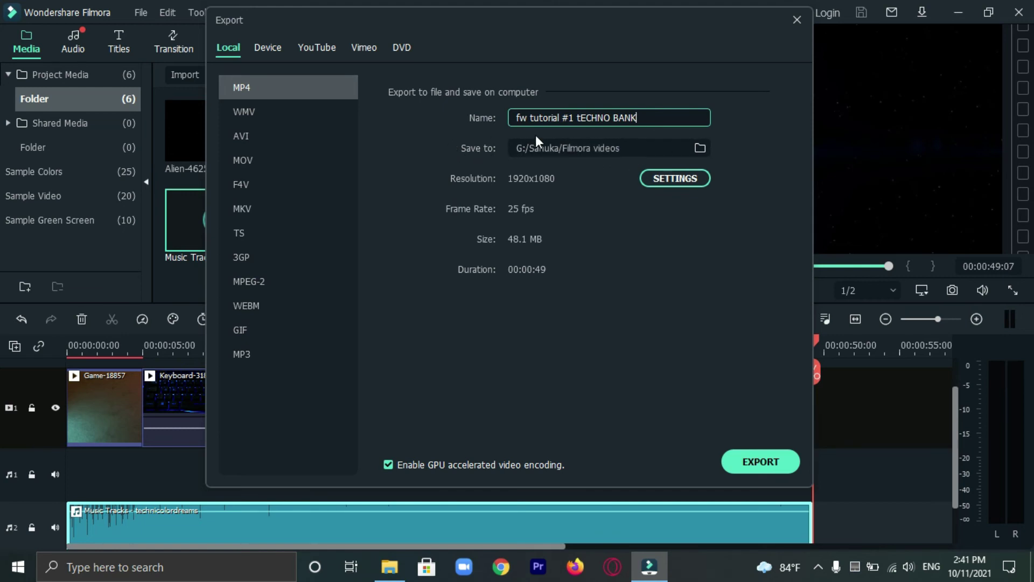
Step: Browse the computer's drives, including Entertainment (G:), for the export save location and cancel the folder selection
left_click(700, 148)
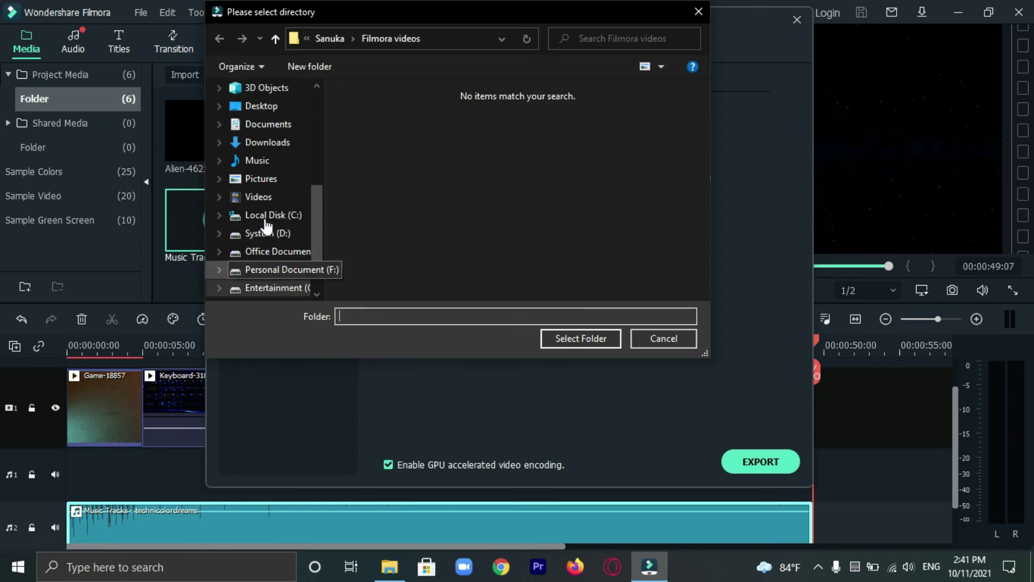
scroll(259, 215, "up", 1)
scroll(261, 254, "down", 2)
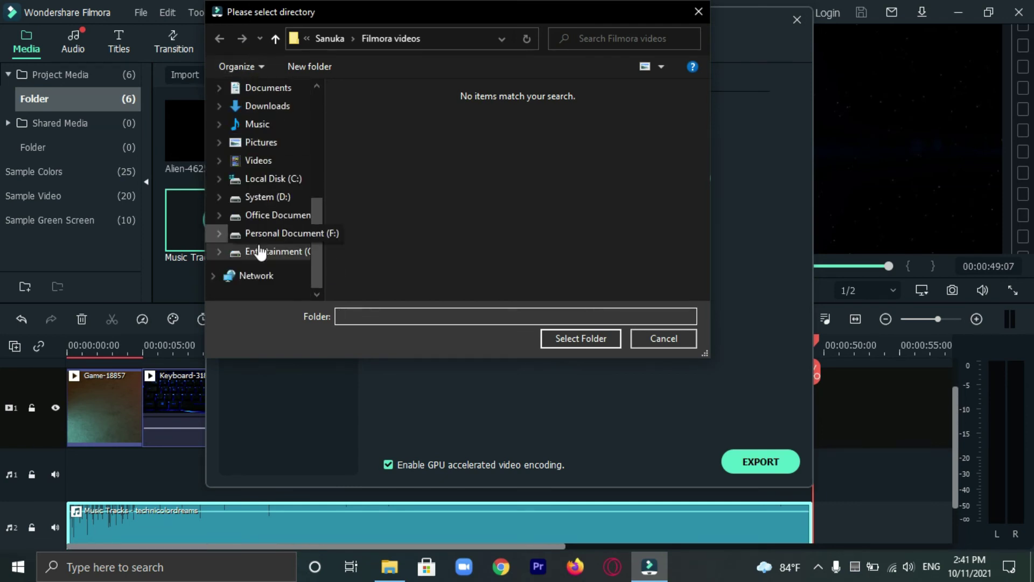
left_click(259, 216)
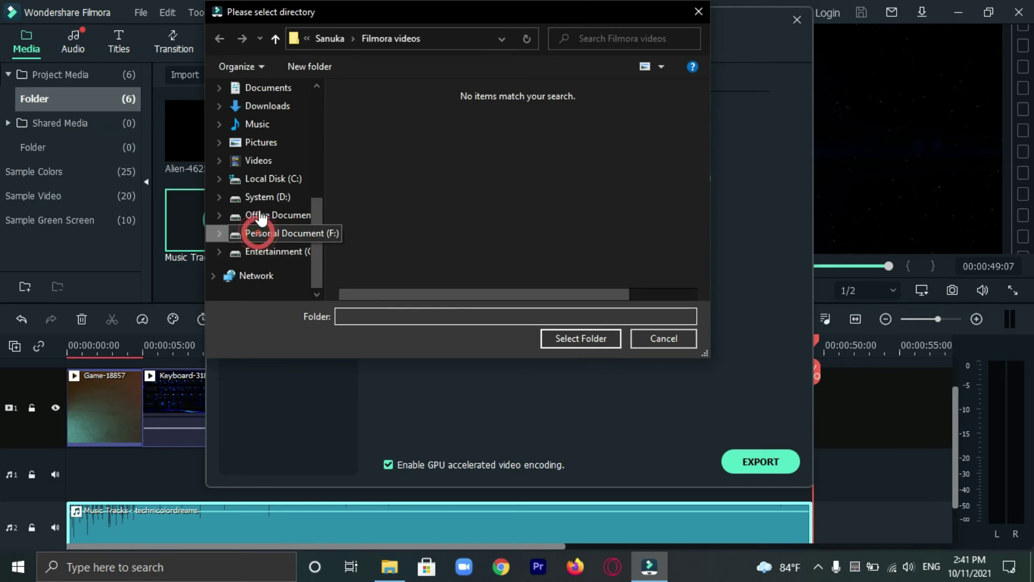
left_click(256, 251)
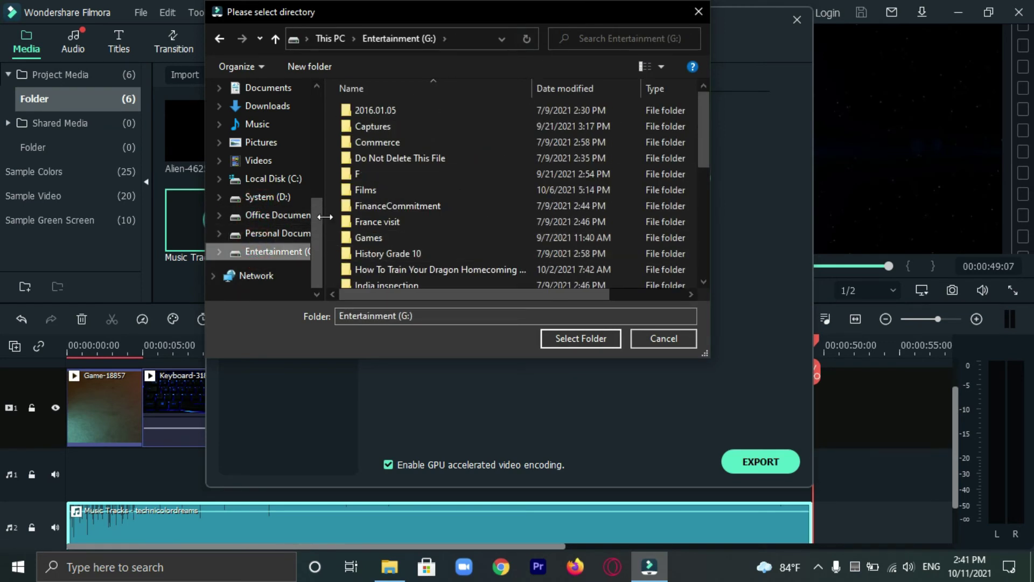
left_click(694, 19)
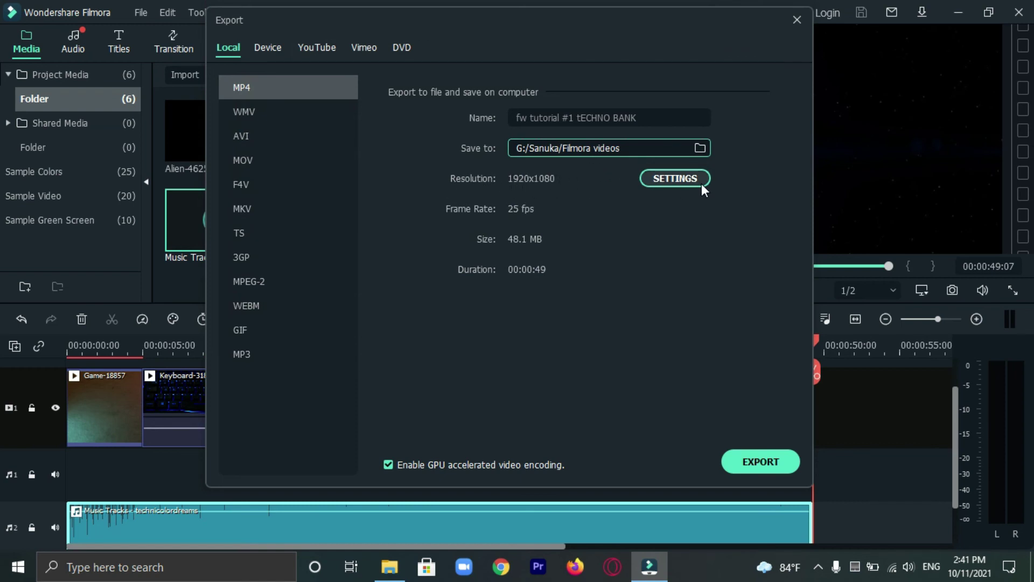
Step: Set the MP4 export quality to Best, reviewing the audio bit rate, sample rate, video bit rate, frame rate and resolution options
left_click(683, 173)
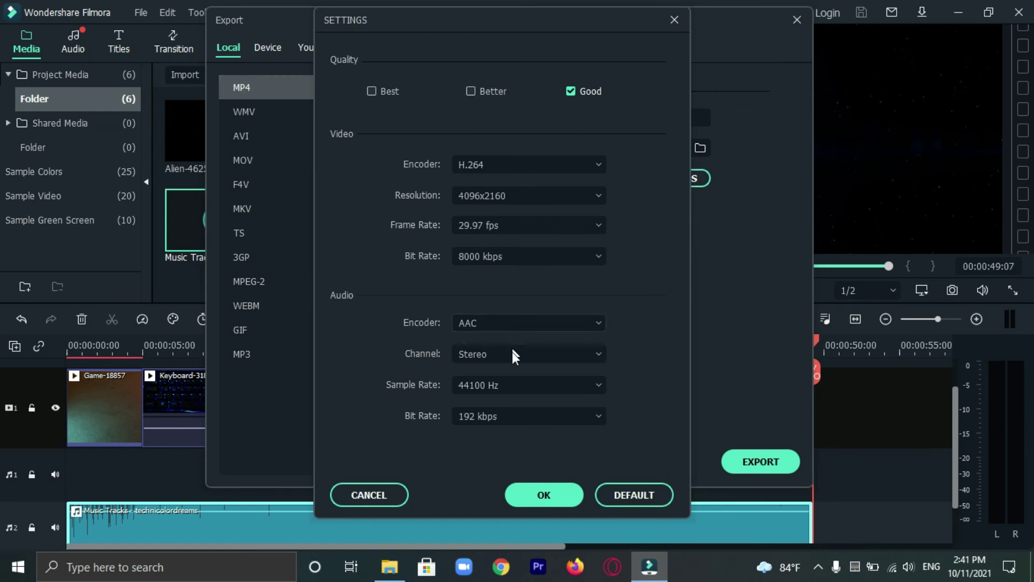
left_click(371, 91)
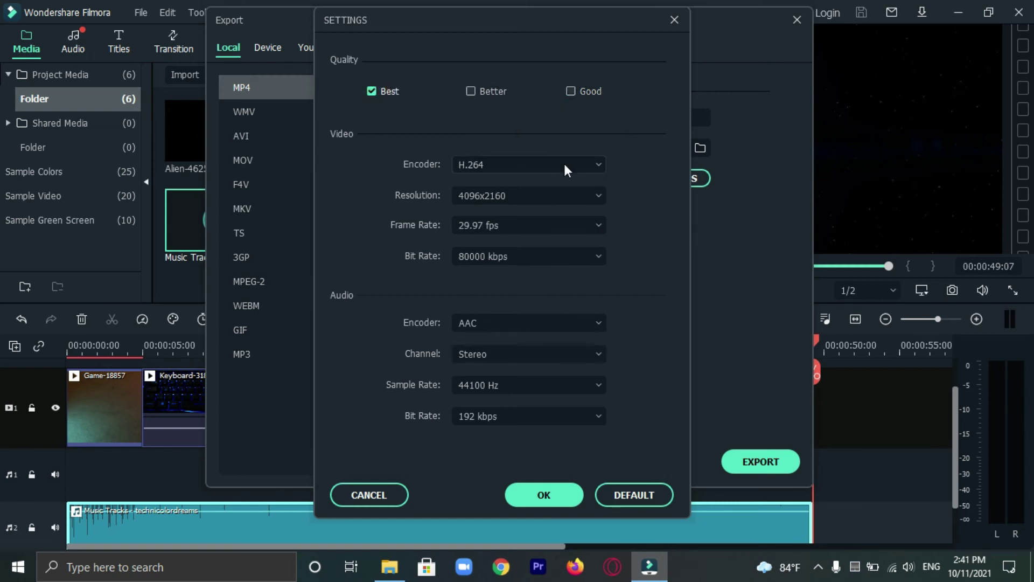
left_click(531, 414)
left_click(531, 413)
left_click(532, 385)
left_click(532, 385)
left_click(569, 262)
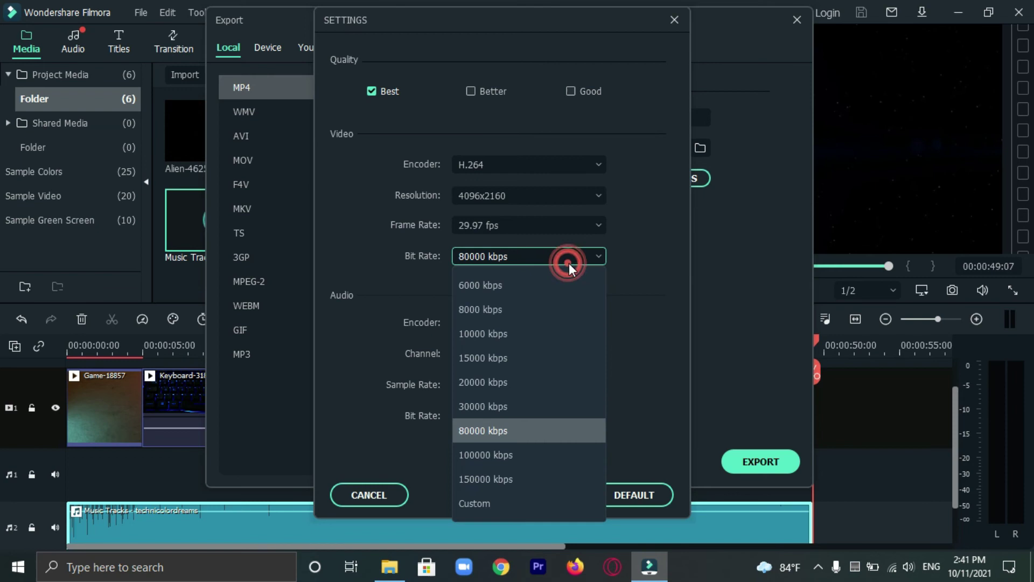
left_click(569, 261)
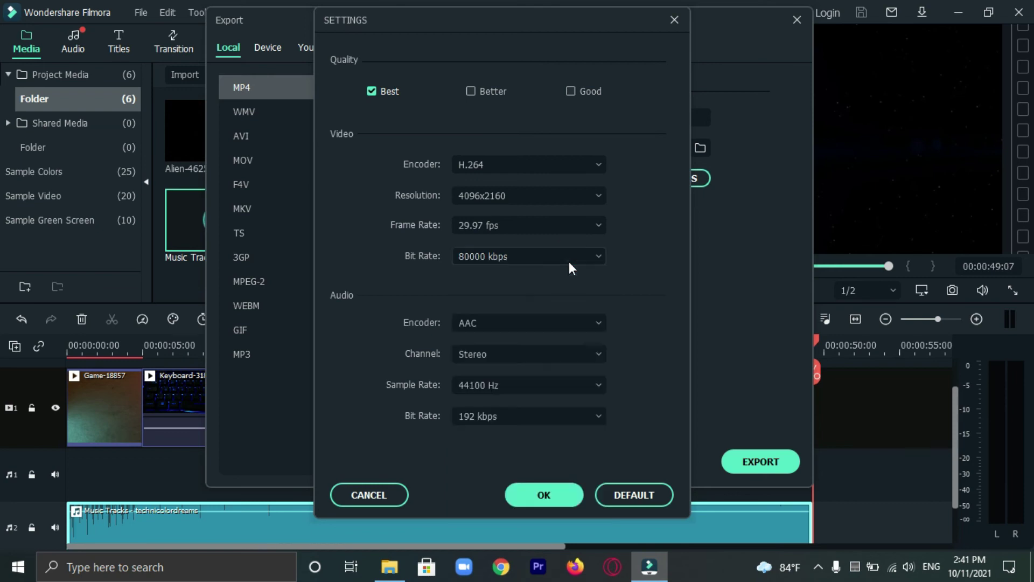
left_click(580, 224)
left_click(580, 224)
left_click(583, 199)
left_click(583, 199)
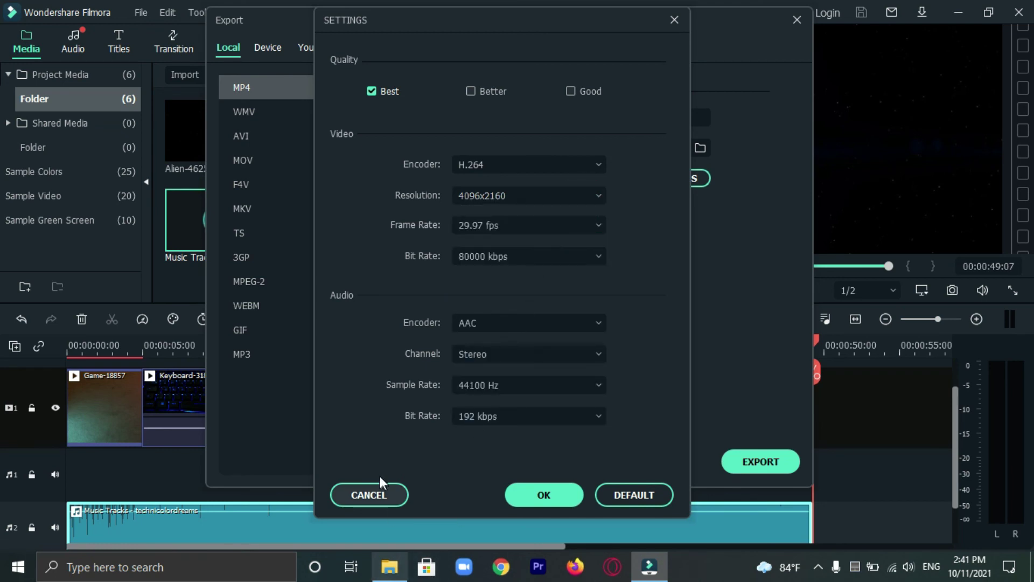
left_click(543, 498)
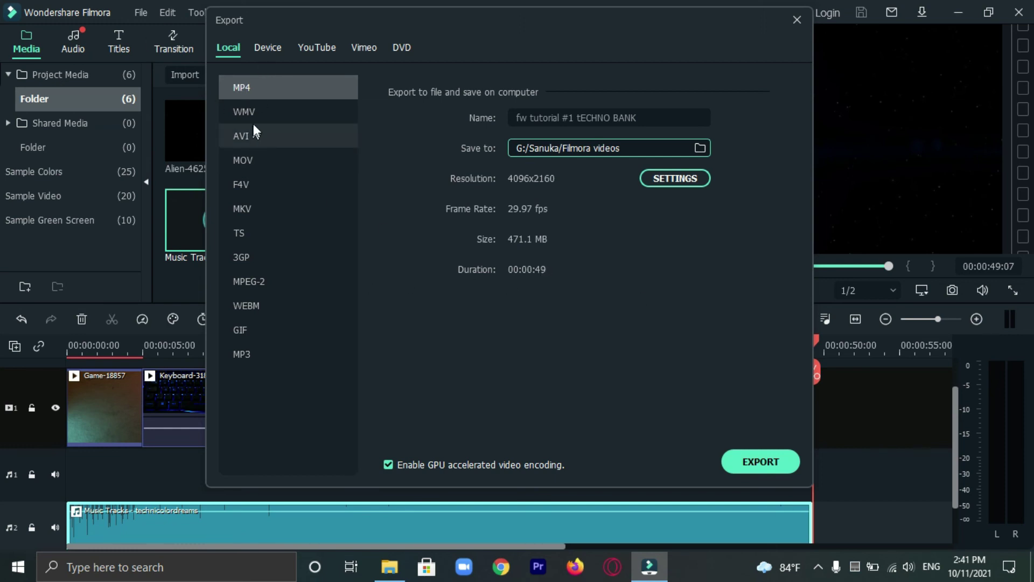
Step: Compare the export details of the local formats from WMV through MP3 and reselect MP4
left_click(237, 111)
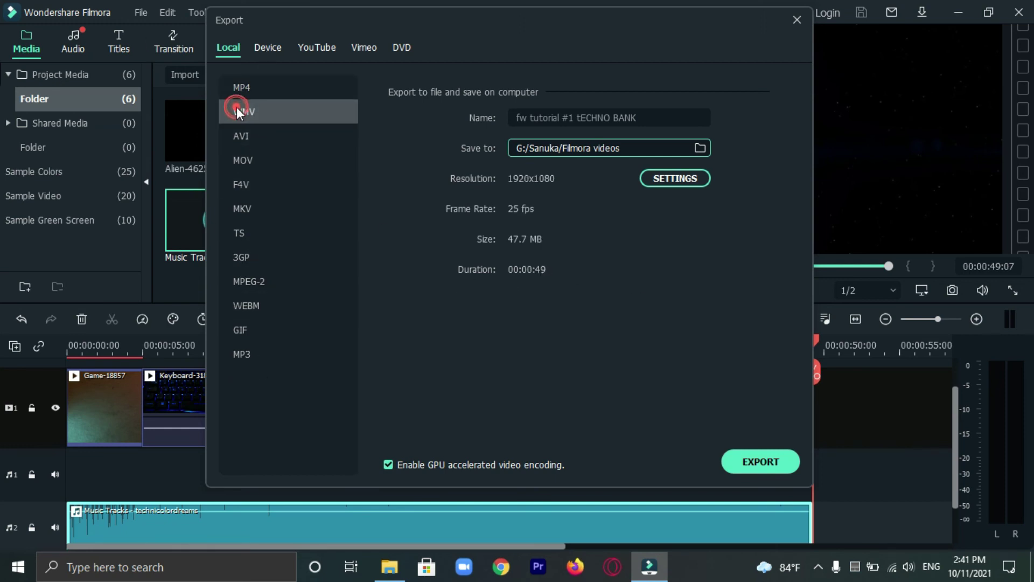
left_click(248, 137)
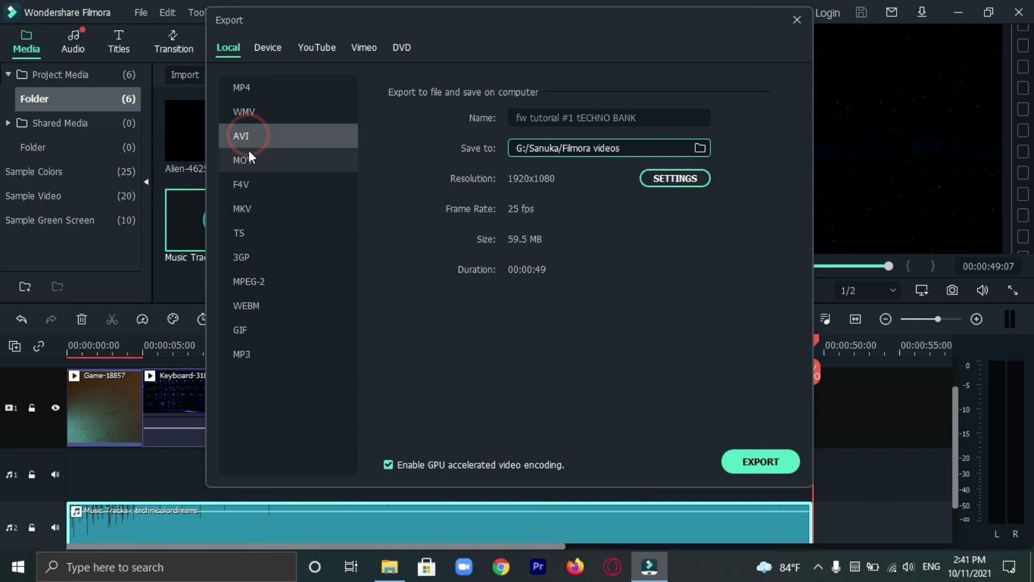
left_click(252, 159)
left_click(257, 187)
left_click(261, 209)
left_click(263, 233)
left_click(263, 255)
left_click(263, 275)
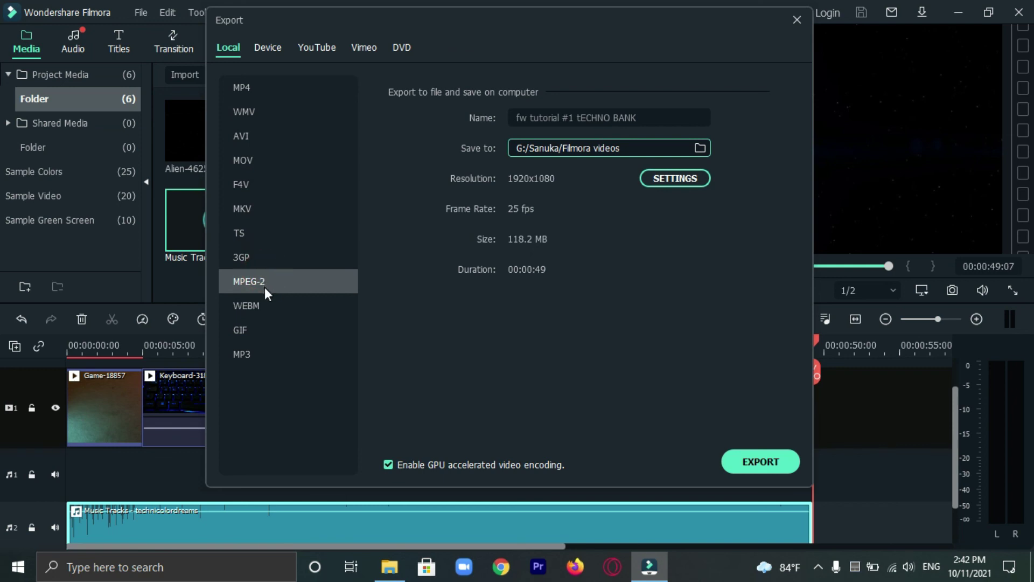
left_click(265, 305)
left_click(260, 327)
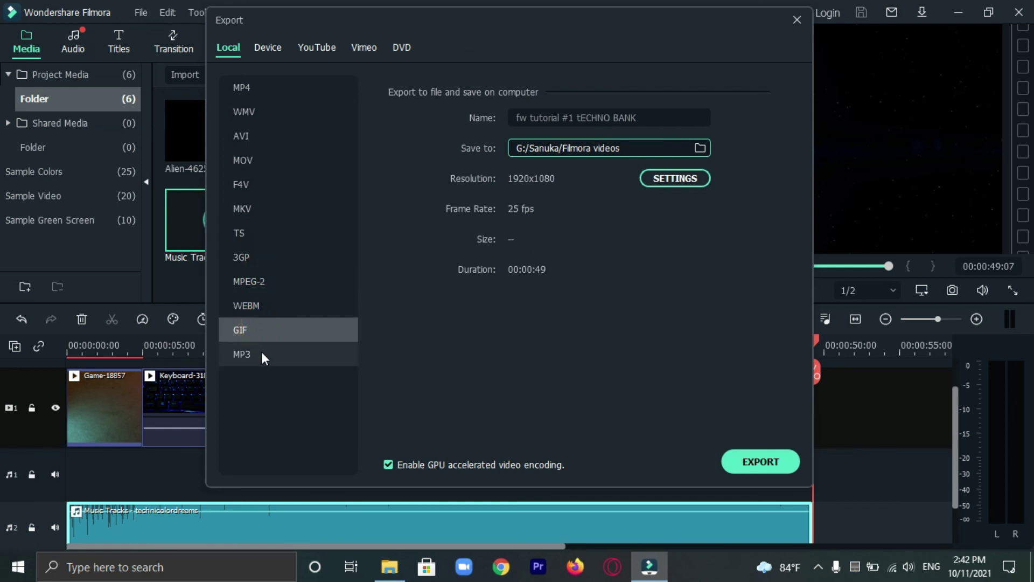
left_click(261, 352)
left_click(270, 325)
left_click(271, 303)
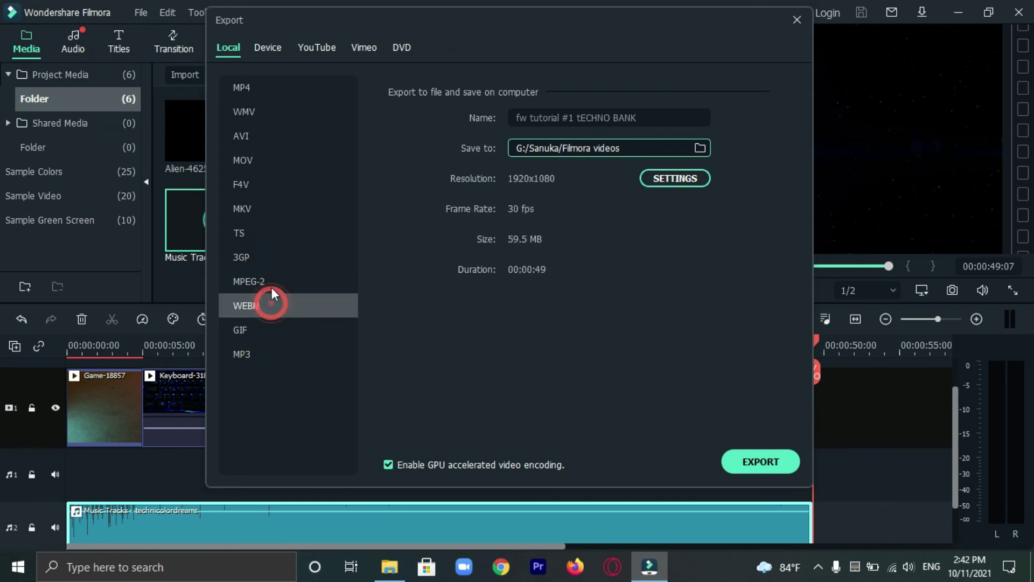
left_click(272, 280)
left_click(253, 86)
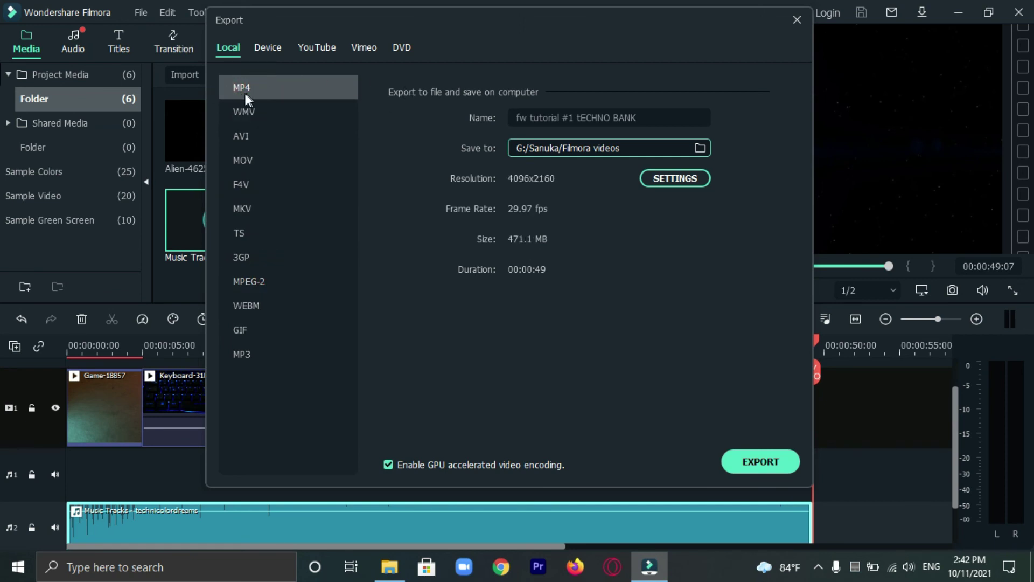
Step: Examine the device export presets, including iPhone, iPad, iPod, Samsung Galaxy and Android Generic, and return to the local export settings
left_click(269, 48)
left_click(243, 206)
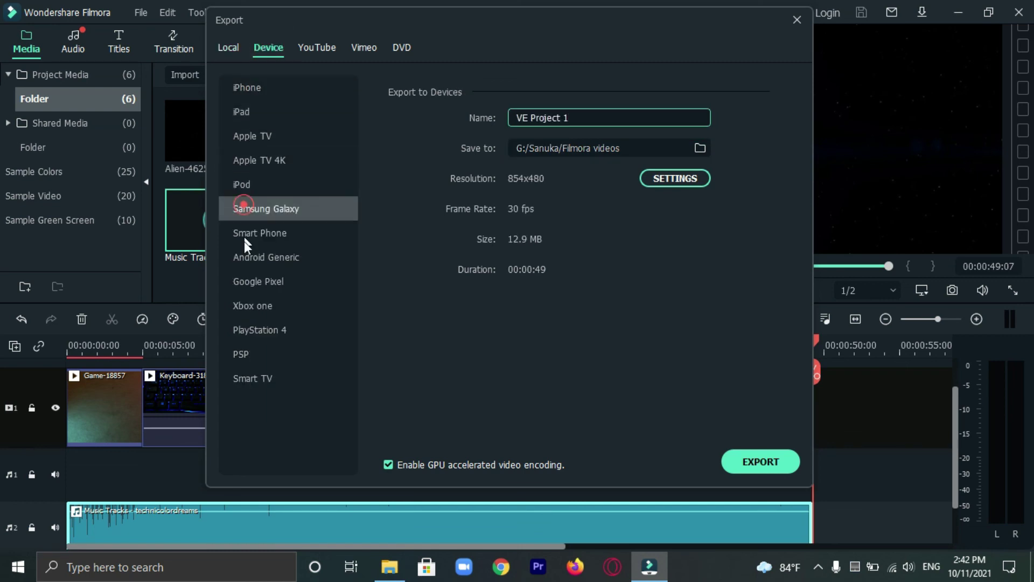
left_click(245, 257)
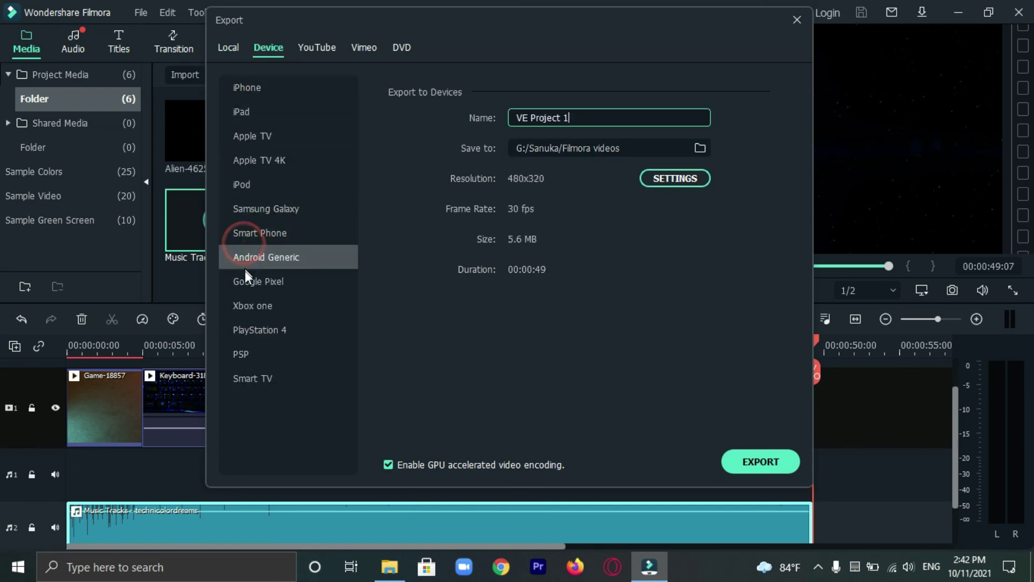
left_click(254, 91)
left_click(249, 111)
left_click(253, 180)
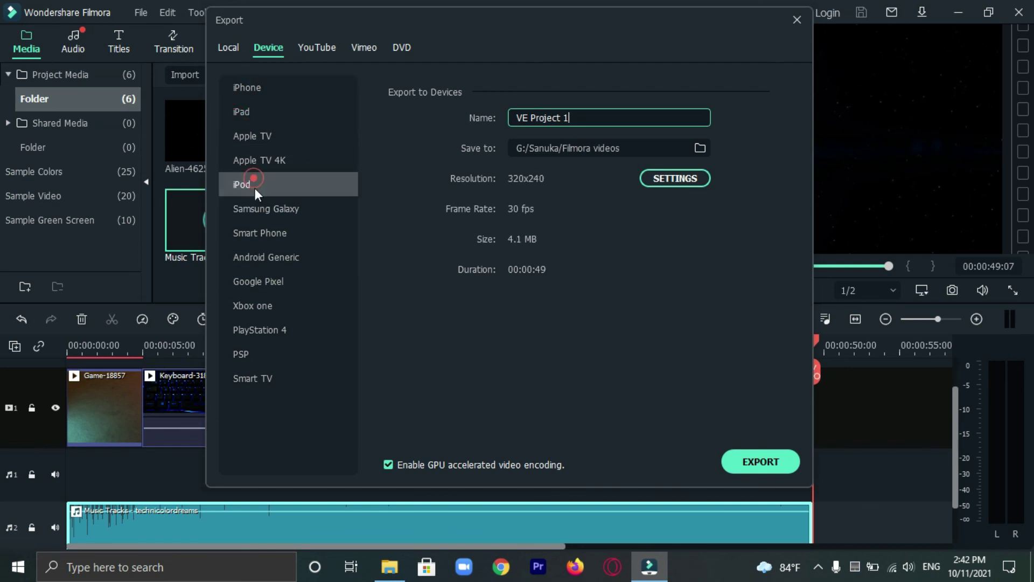
left_click(253, 211)
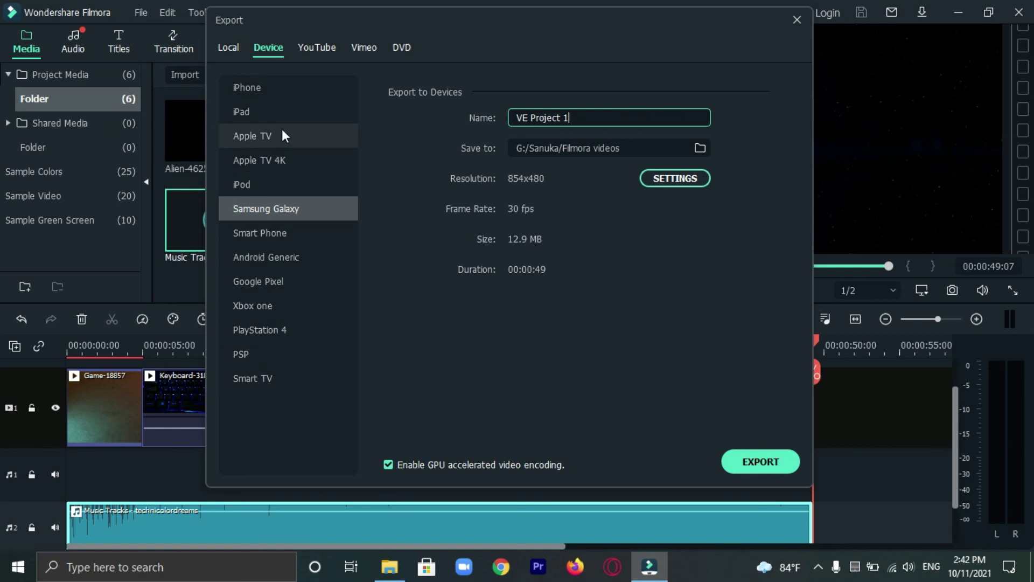
left_click(230, 48)
left_click(262, 48)
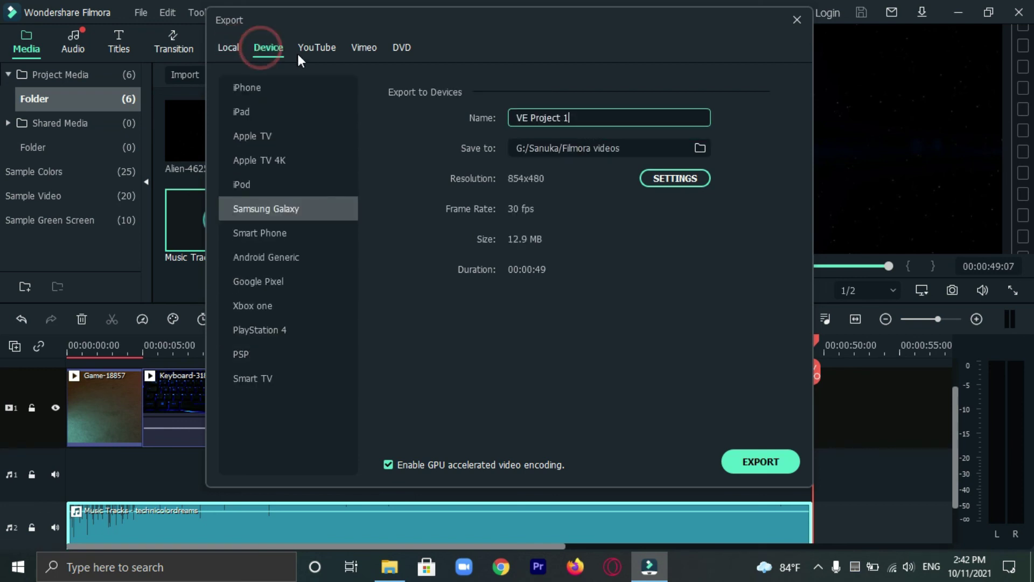
left_click(238, 48)
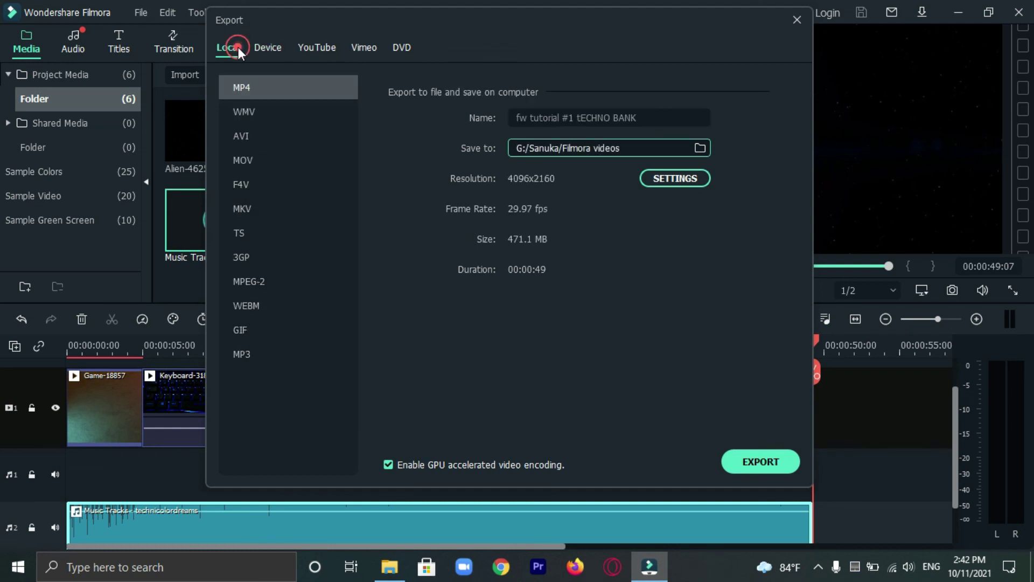
Step: Examine the YouTube, Vimeo and DVD export options
left_click(323, 44)
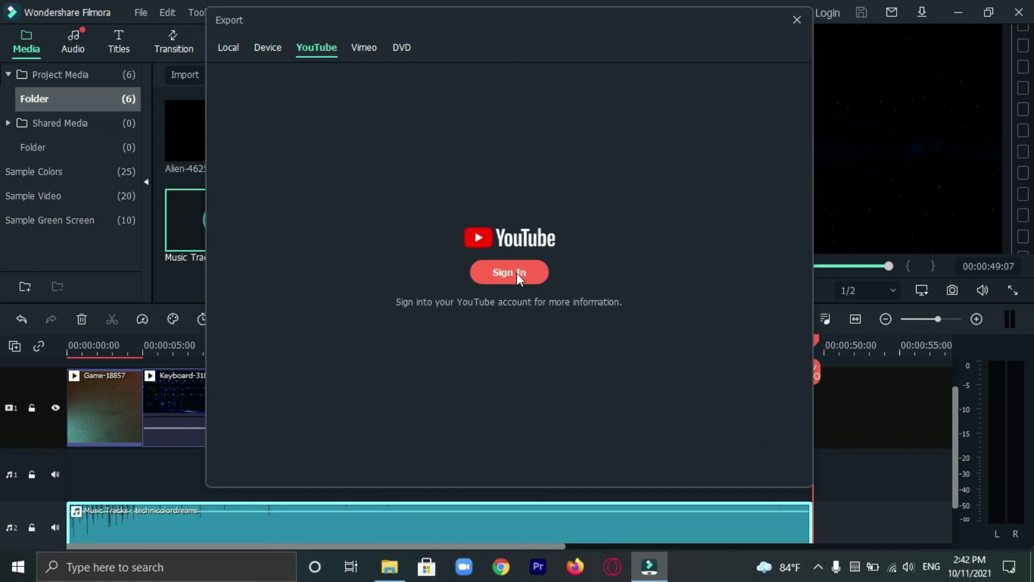
left_click(368, 43)
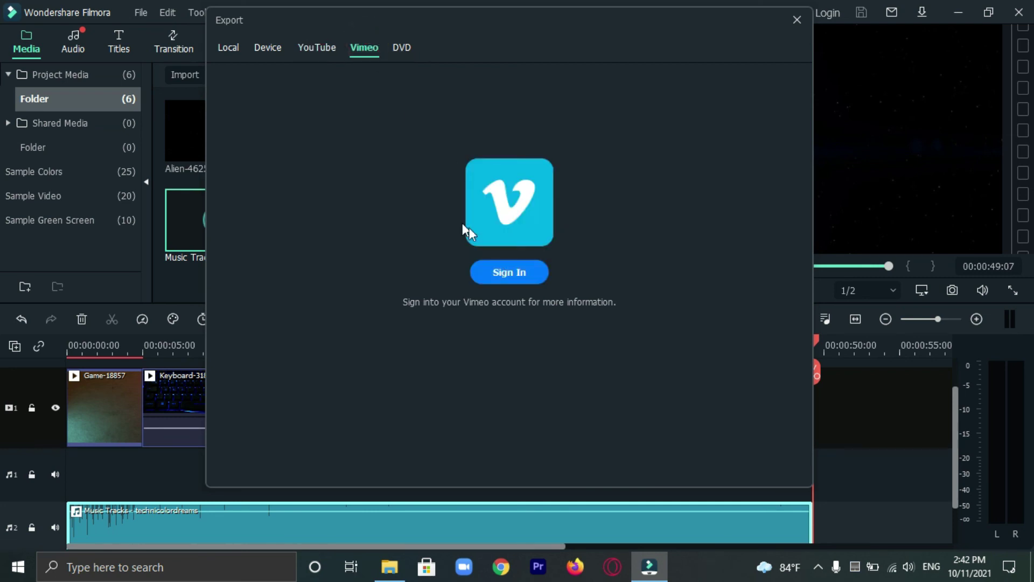
left_click(402, 49)
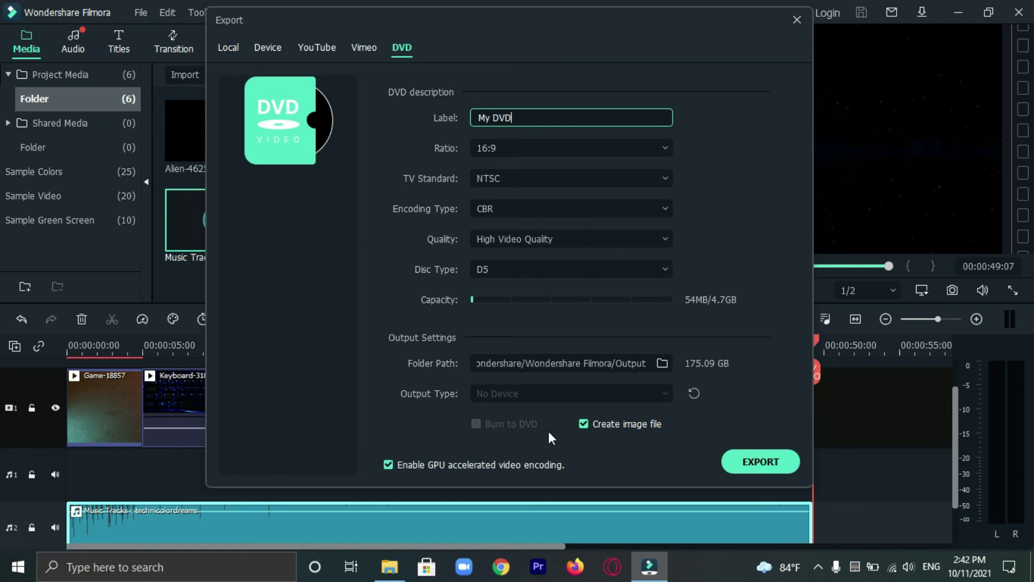
Step: Export the project locally as an MP4 and review the actions available when done, keeping Sound reminder
left_click(231, 46)
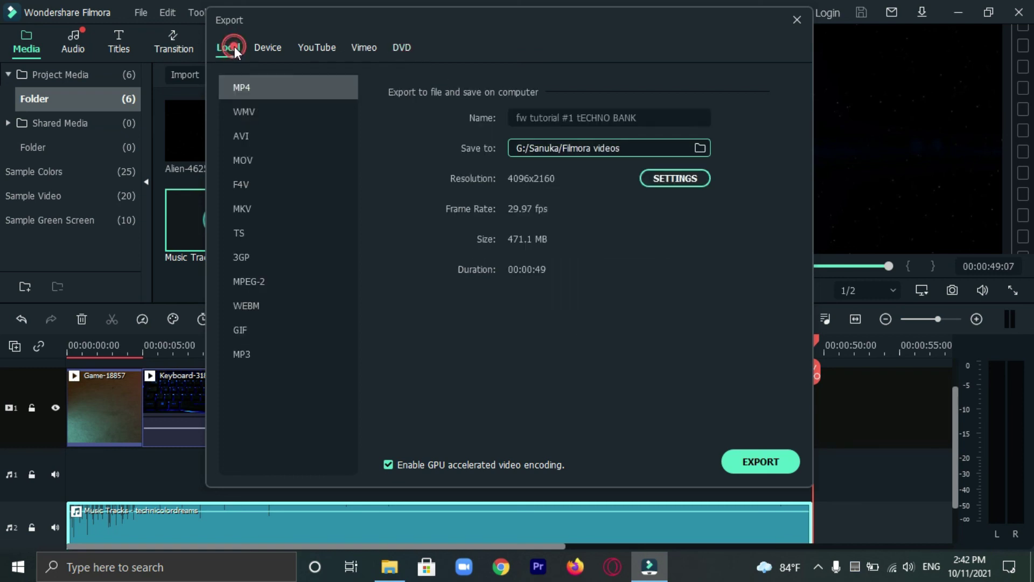
left_click(745, 469)
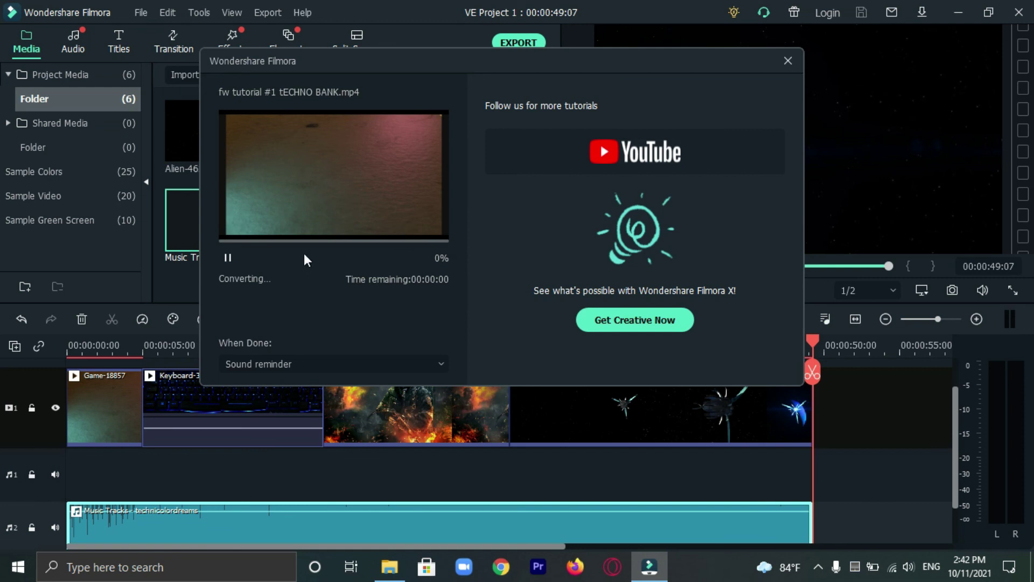
left_click(302, 359)
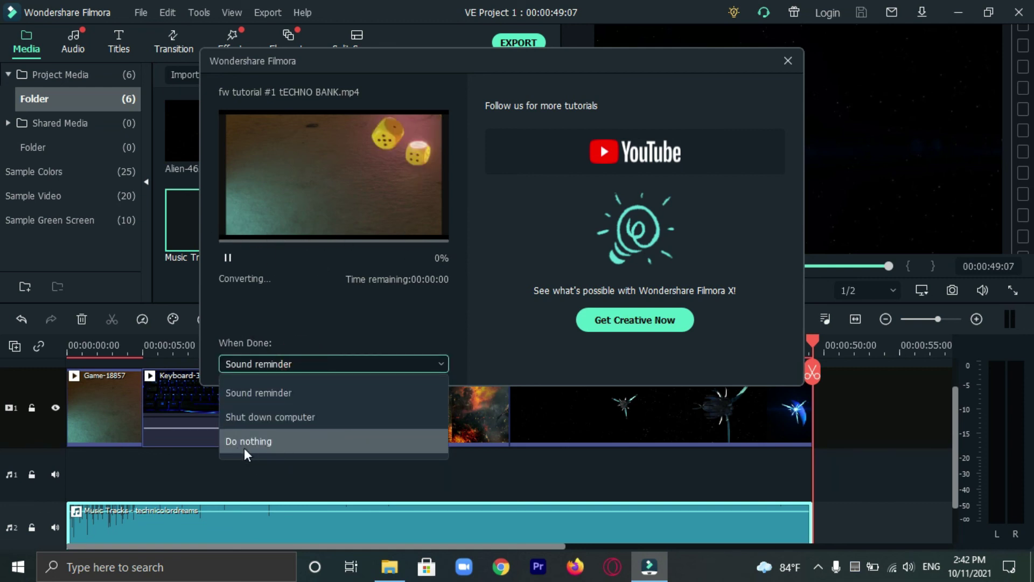
left_click(260, 365)
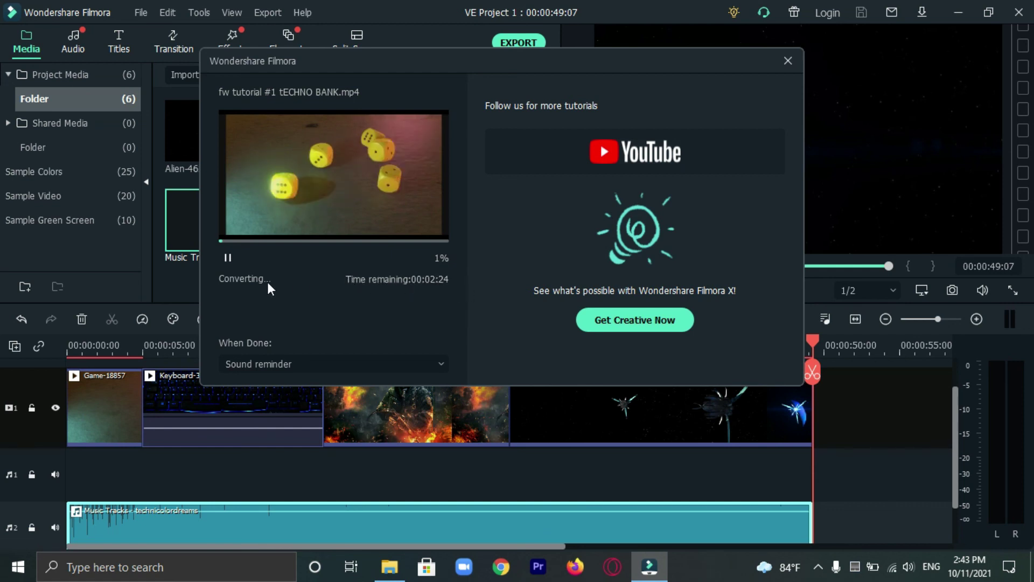
left_click(429, 258)
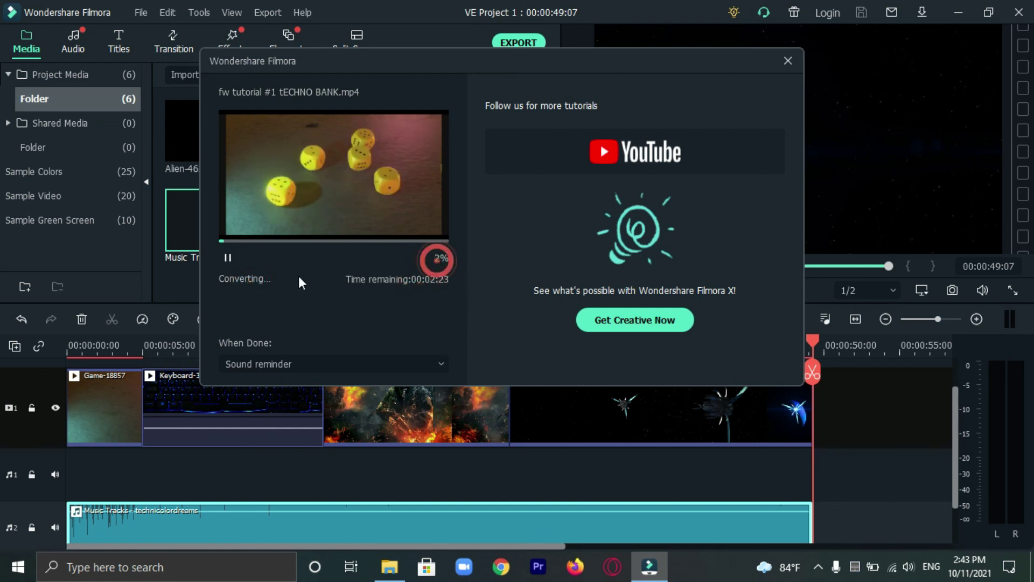